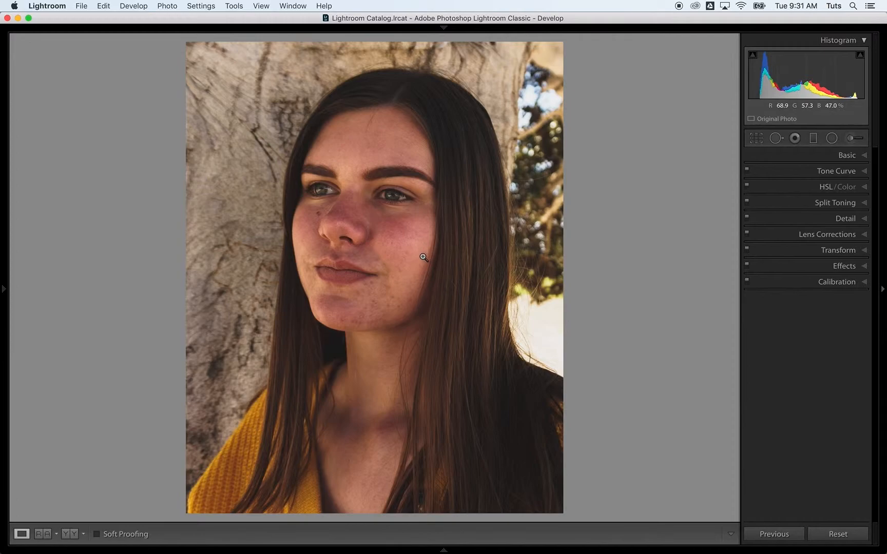
Step: Activate the Spot Removal tool in Heal mode and set its feather to 50 for retouching the face
{"action": "left_click", "coordinate": [408, 224]}
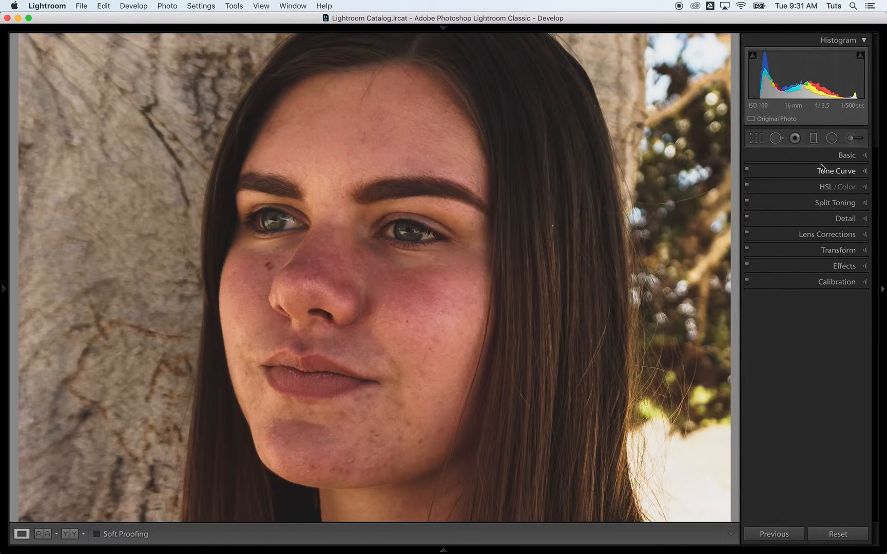
{"action": "left_click", "coordinate": [776, 138]}
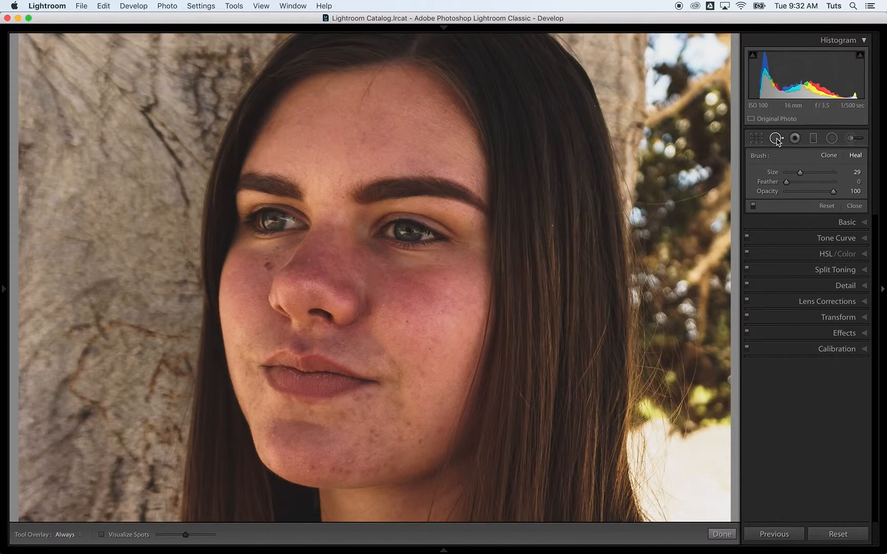
{"action": "left_click", "coordinate": [775, 138]}
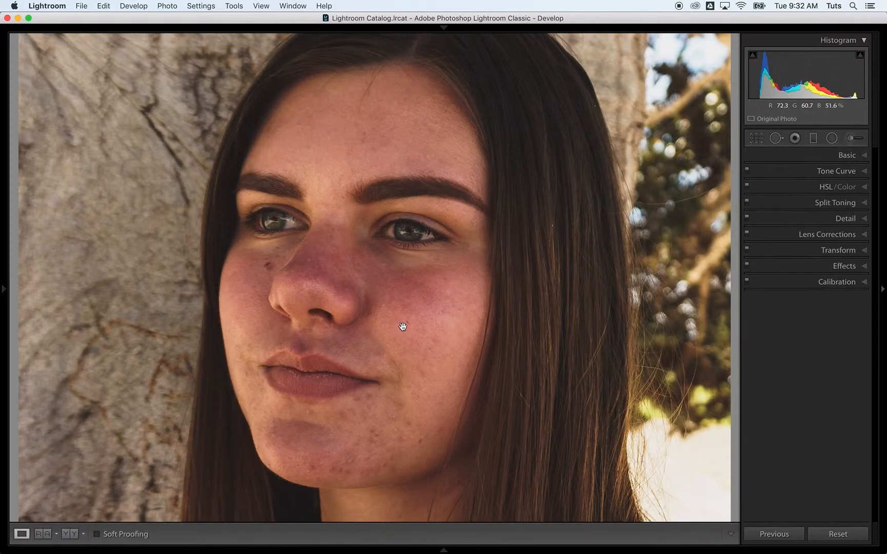
{"action": "left_click", "coordinate": [776, 138]}
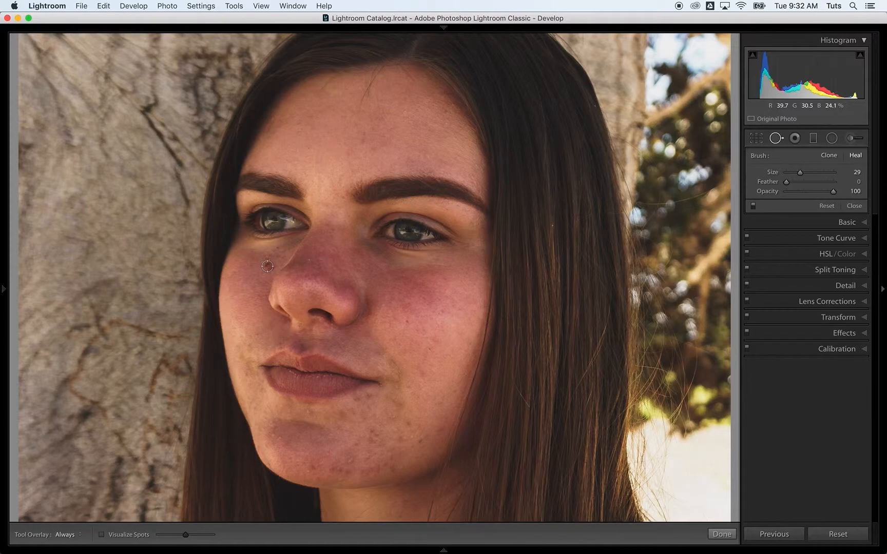
{"action": "scroll", "coordinate": [267, 266], "scroll_direction": "up", "scroll_amount": 15}
{"action": "scroll", "coordinate": [266, 266], "scroll_direction": "down", "scroll_amount": 10}
{"action": "scroll", "coordinate": [267, 266], "scroll_direction": "up", "scroll_amount": 5}
{"action": "scroll", "coordinate": [267, 266], "scroll_direction": "down", "scroll_amount": 10}
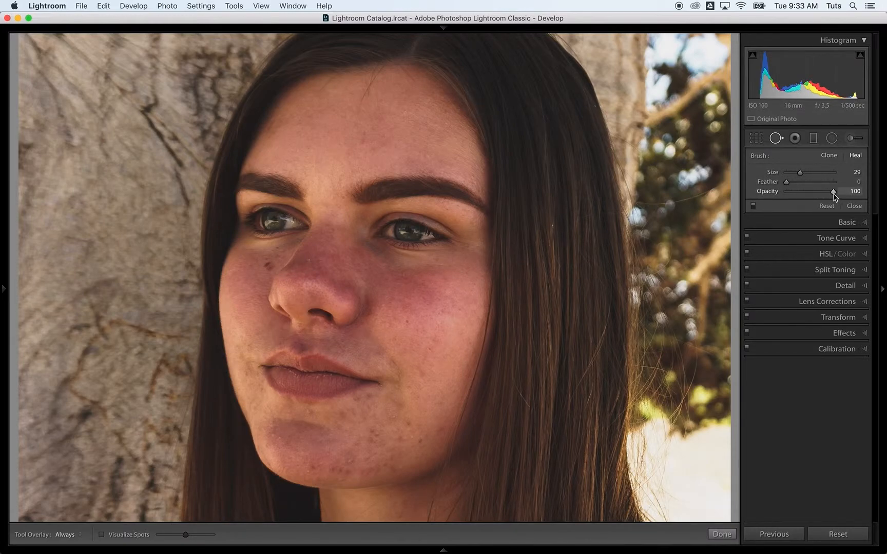
{"action": "left_click", "coordinate": [788, 183]}
{"action": "left_click_drag", "start_coordinate": [789, 185], "coordinate": [813, 185]}
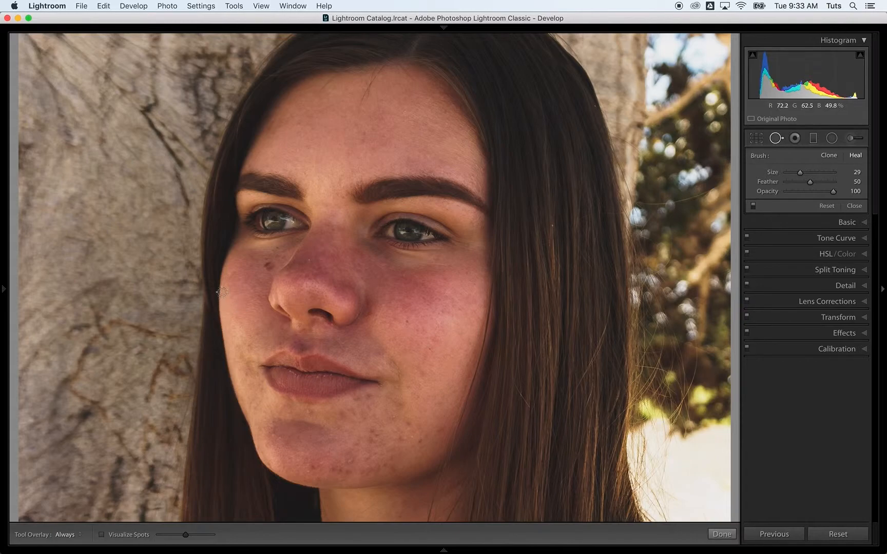
Step: Heal the mole beside the nose in Heal mode, using clear skin on the adjacent cheek as the source
{"action": "left_click", "coordinate": [268, 265]}
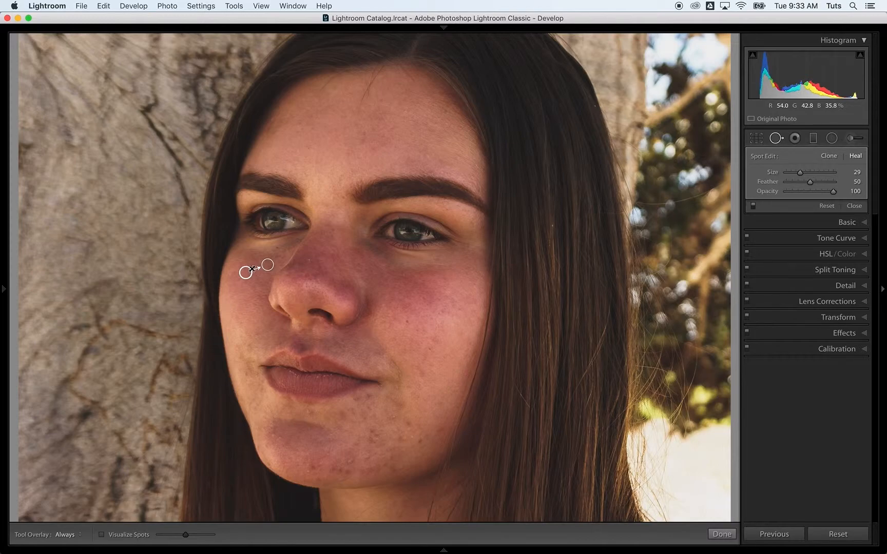
{"action": "mouse_move", "coordinate": [248, 273]}
{"action": "left_mouse_down"}
{"action": "mouse_move", "coordinate": [392, 298]}
{"action": "mouse_move", "coordinate": [535, 257]}
{"action": "mouse_move", "coordinate": [562, 205]}
{"action": "left_mouse_up"}
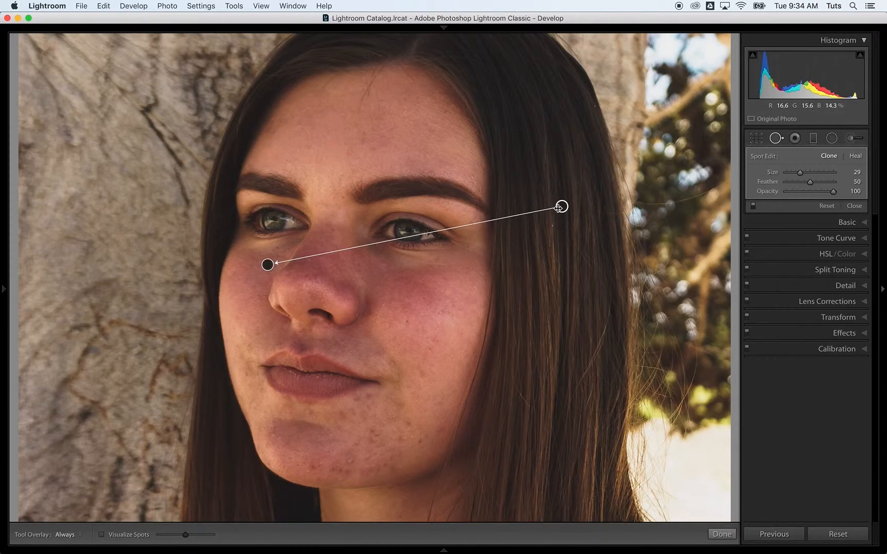
{"action": "left_click", "coordinate": [855, 156]}
{"action": "left_click_drag", "start_coordinate": [562, 207], "coordinate": [458, 260]}
{"action": "left_click_drag", "start_coordinate": [402, 274], "coordinate": [248, 278]}
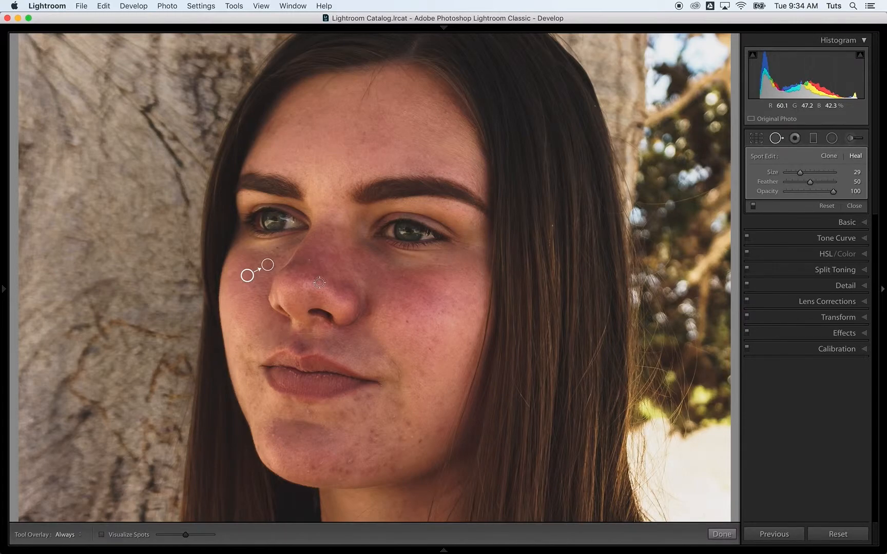
Step: Heal the blemishes on the lower cheek and jaw near the hair
{"action": "left_click", "coordinate": [439, 430]}
{"action": "left_click", "coordinate": [419, 441]}
{"action": "left_click", "coordinate": [411, 418]}
{"action": "left_click", "coordinate": [412, 444]}
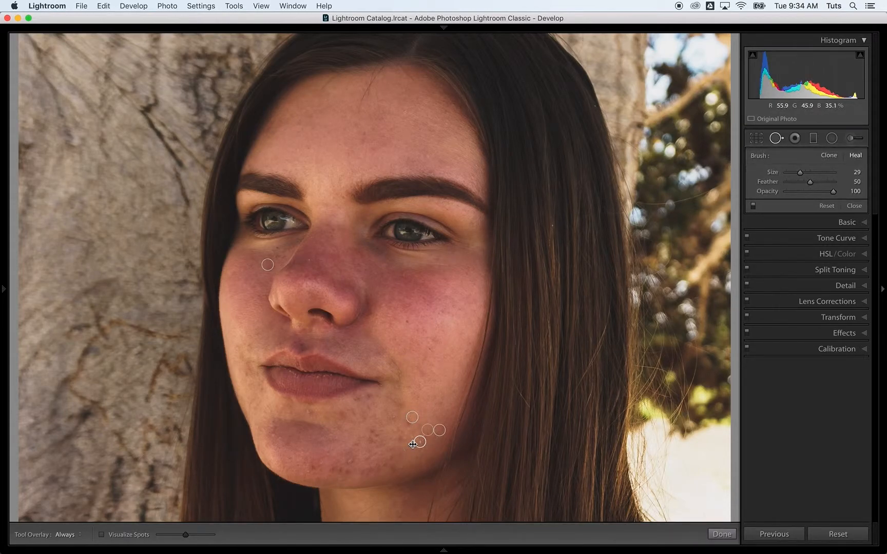
Step: Undo the last healing spot added on the lower cheek
{"action": "key", "text": "q"}
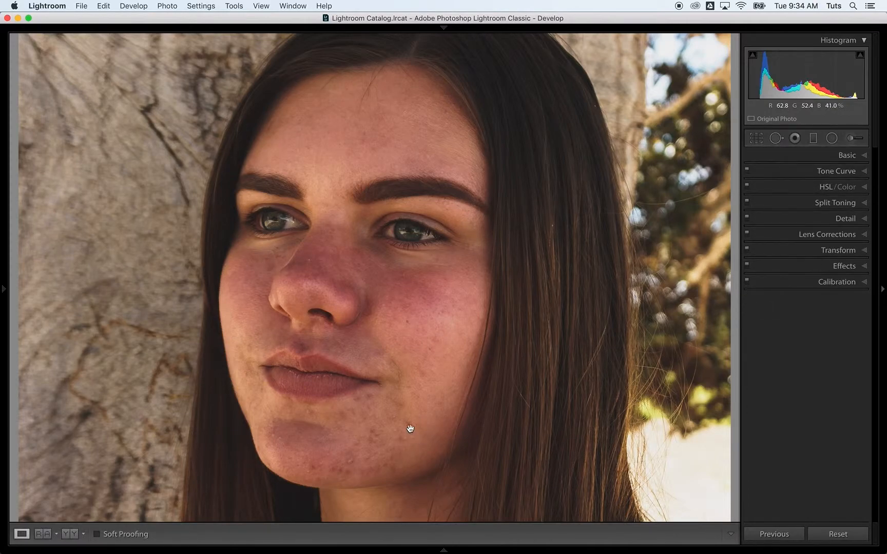
{"action": "left_click", "coordinate": [776, 138]}
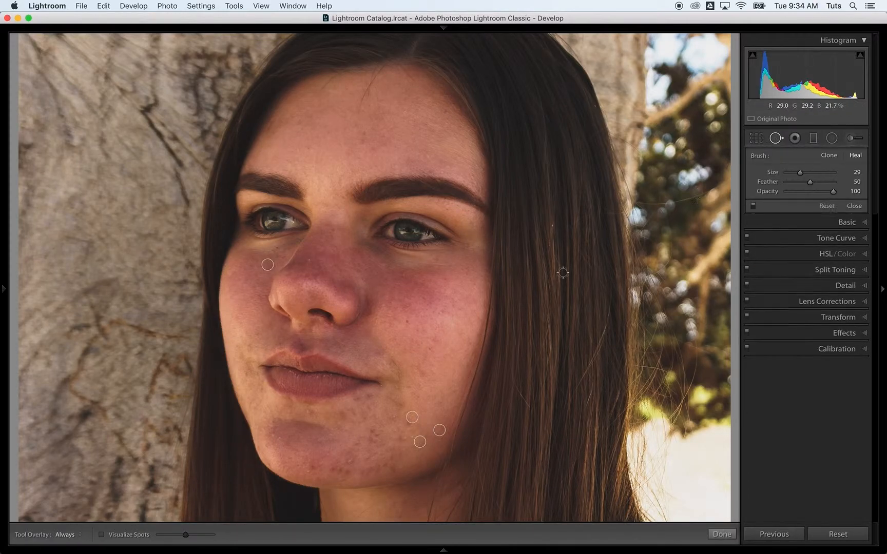
{"action": "key", "text": "super+z"}
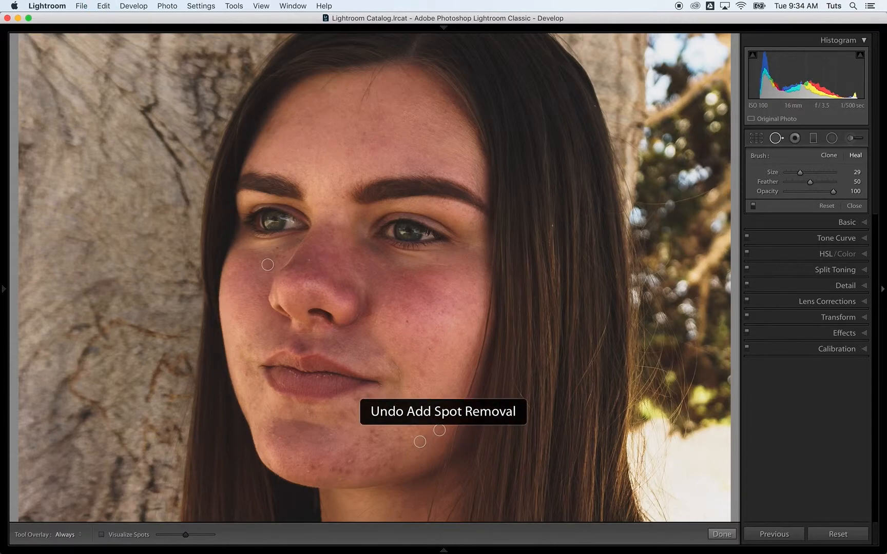
Step: Heal the blemish clusters on the chin and lower cheek and the spot beside the corner of the mouth
{"action": "left_click", "coordinate": [375, 434]}
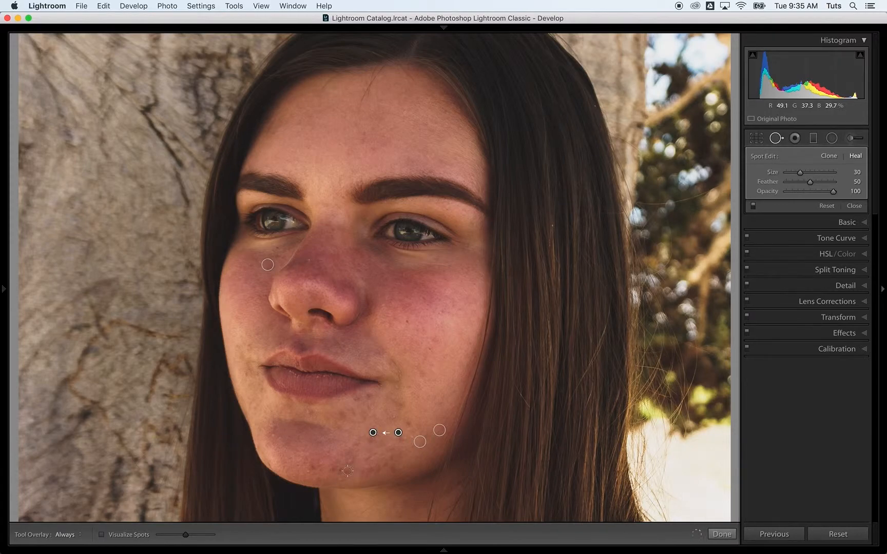
{"action": "left_click", "coordinate": [312, 468]}
{"action": "left_click_drag", "start_coordinate": [349, 472], "coordinate": [354, 473]}
{"action": "left_click", "coordinate": [401, 436]}
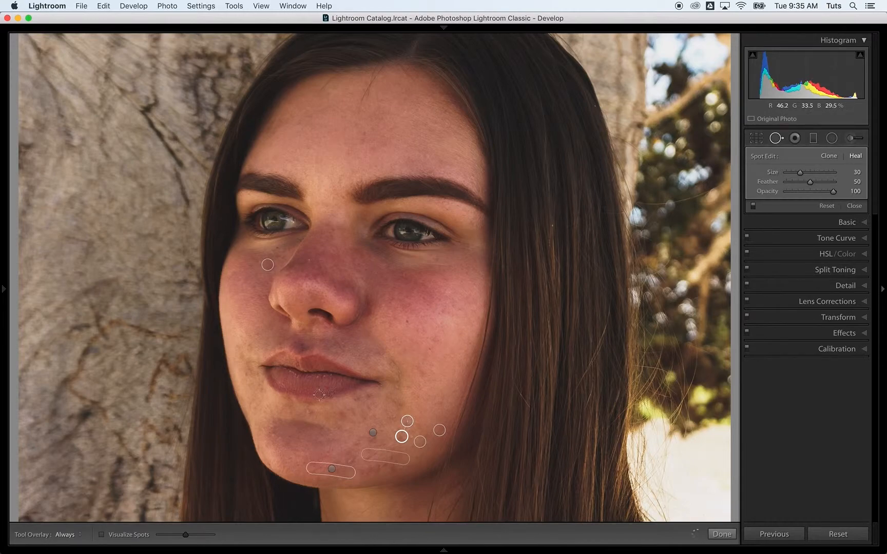
{"action": "left_click", "coordinate": [242, 374]}
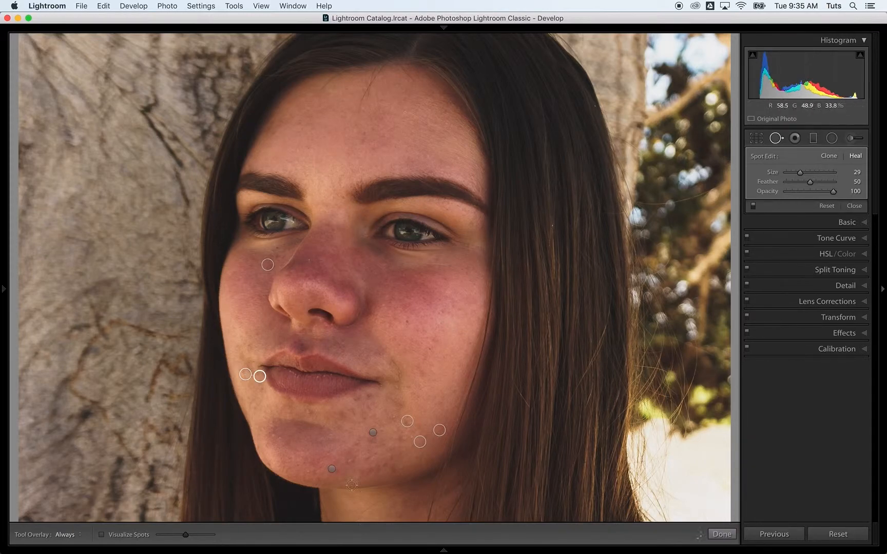
Step: Heal the remaining small blemishes across the chin, along the jawline and below the lower lip
{"action": "left_click", "coordinate": [349, 462]}
{"action": "left_click", "coordinate": [365, 473]}
{"action": "left_click", "coordinate": [394, 470]}
{"action": "left_click", "coordinate": [392, 416]}
{"action": "left_click", "coordinate": [271, 434]}
{"action": "left_click", "coordinate": [307, 414]}
{"action": "left_click", "coordinate": [402, 438]}
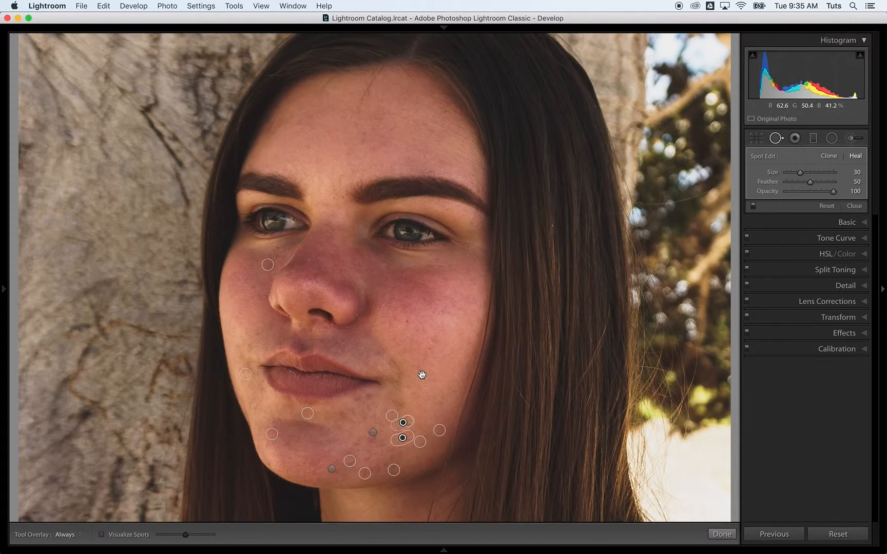
Step: Exit spot removal and compare the portrait before and after the healing
{"action": "left_click_drag", "start_coordinate": [420, 370], "coordinate": [445, 391]}
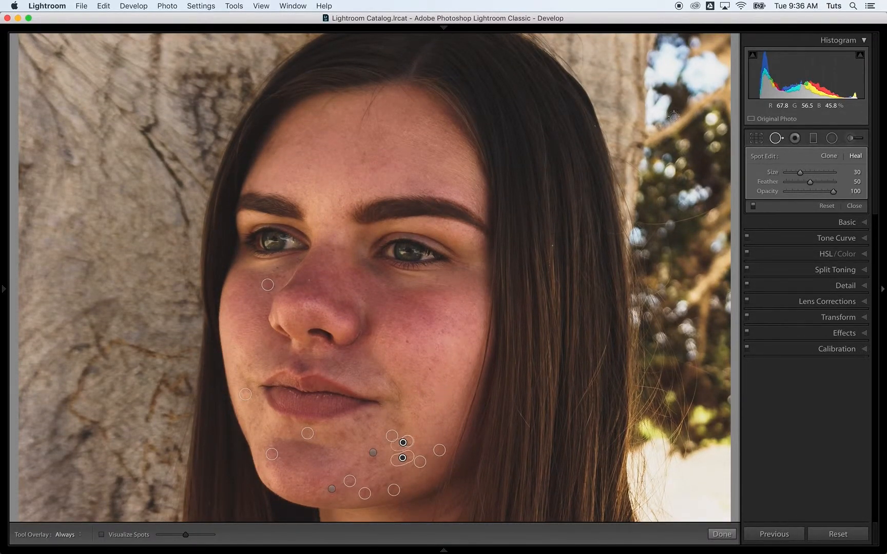
{"action": "left_click", "coordinate": [776, 139]}
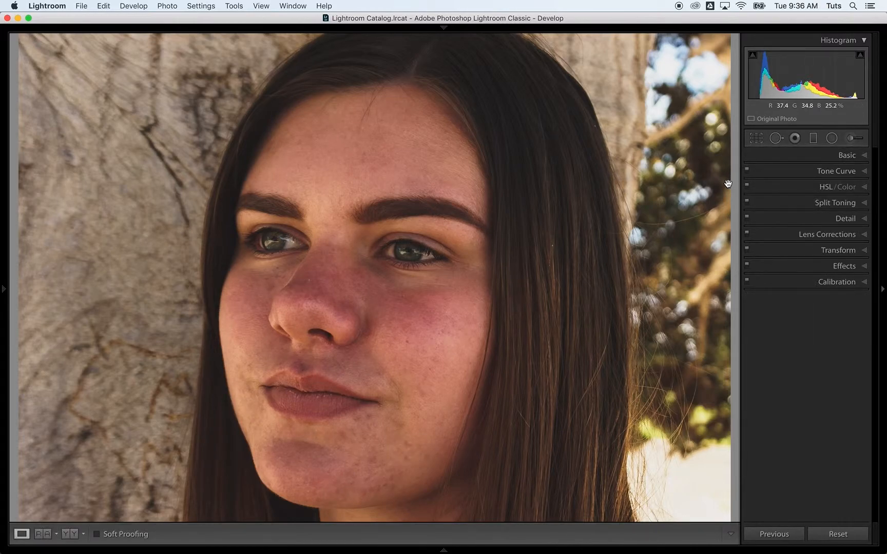
{"action": "key", "text": "backslash"}
{"action": "key", "text": "backslash"}
{"action": "key", "text": "backslash"}
{"action": "key", "text": "backslash"}
Step: Start the Adjustment Brush, reset its effect sliders and choose the Soften Skin preset
{"action": "left_click", "coordinate": [851, 138]}
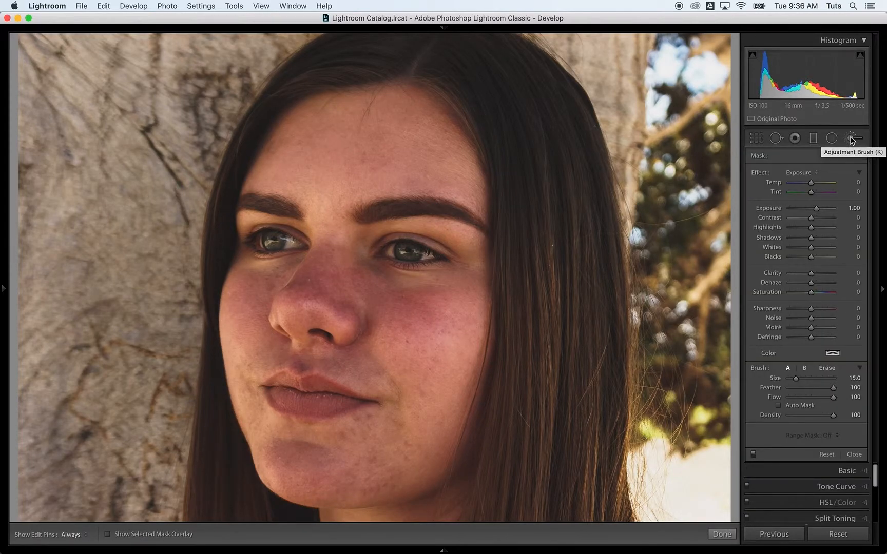
{"action": "key", "text": "shift"}
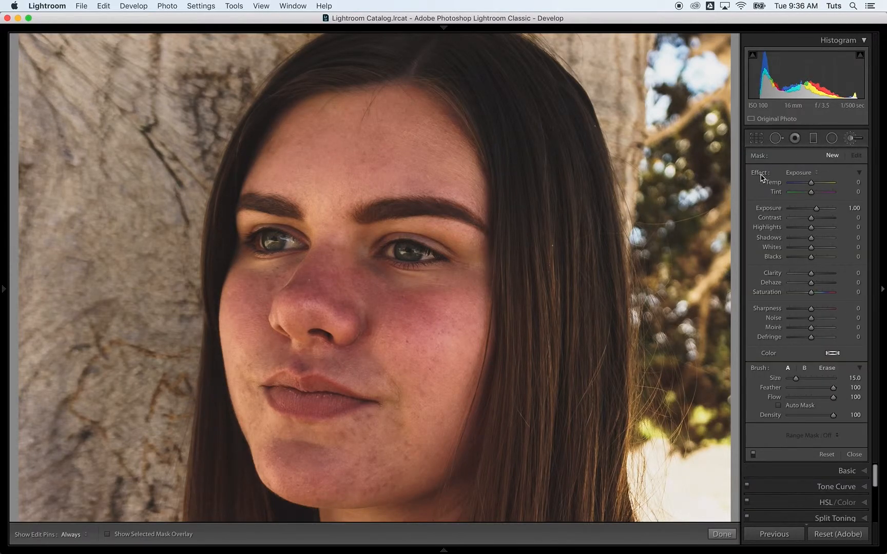
{"action": "double_click", "coordinate": [762, 175]}
{"action": "left_click", "coordinate": [814, 175]}
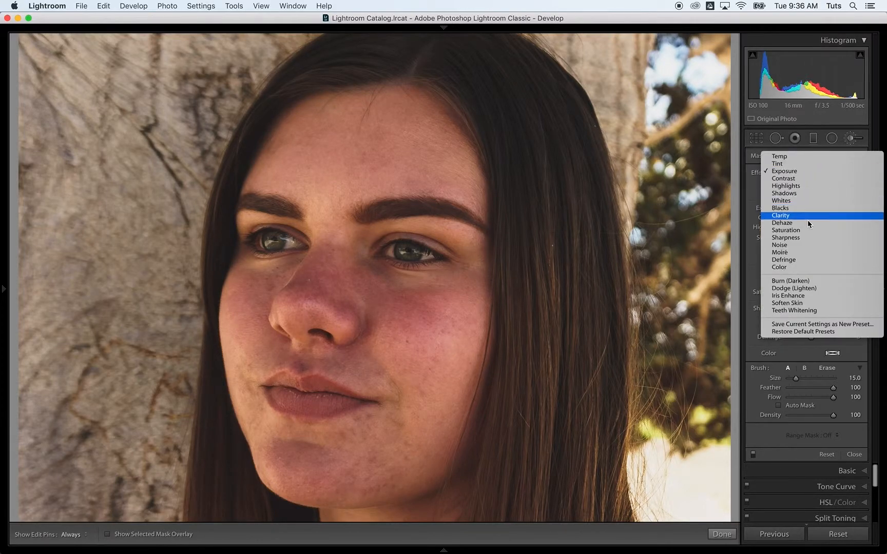
{"action": "left_click", "coordinate": [788, 304]}
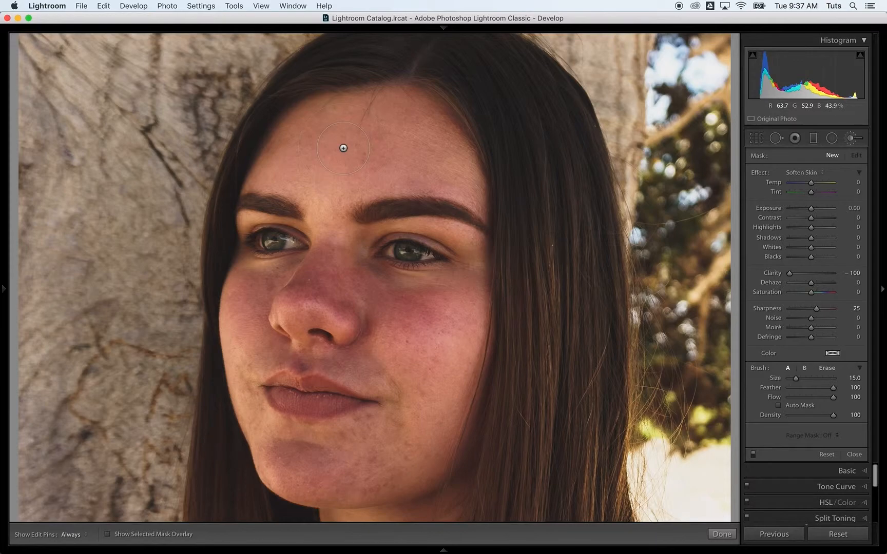
Step: Reduce the brush size to 7.0, hide the edit pins and paint skin softening over the forehead
{"action": "key", "text": "bracketleft"}
{"action": "key", "text": "bracketleft"}
{"action": "key", "text": "bracketleft"}
{"action": "key", "text": "h"}
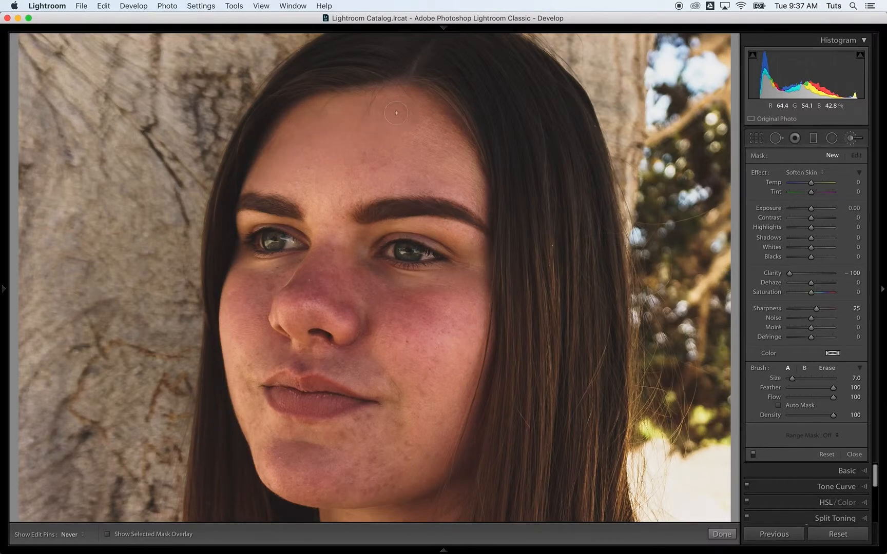
{"action": "mouse_move", "coordinate": [471, 188]}
{"action": "left_mouse_down"}
{"action": "mouse_move", "coordinate": [385, 174]}
{"action": "mouse_move", "coordinate": [337, 178]}
{"action": "left_mouse_up"}
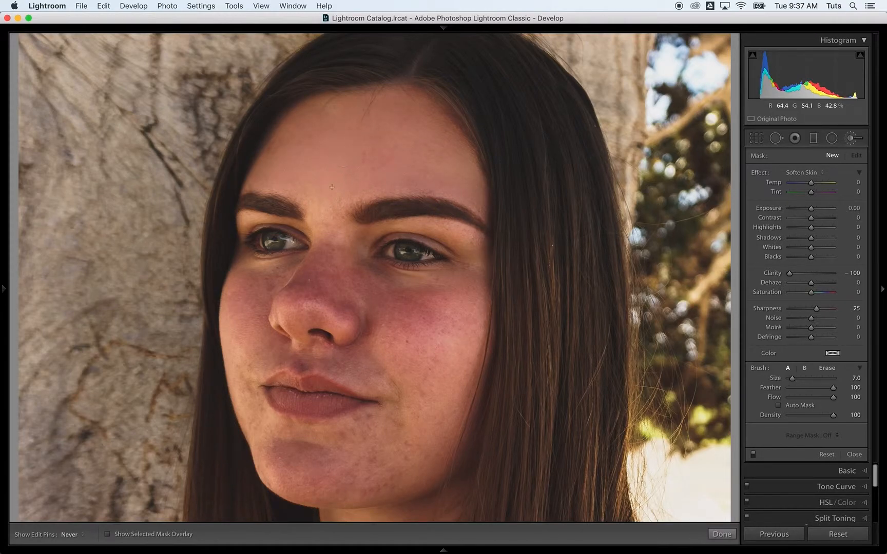
Step: Paint the Soften Skin effect over the nose, both cheeks, chin, jaw and the area above the upper lip
{"action": "mouse_move", "coordinate": [330, 224]}
{"action": "left_mouse_down"}
{"action": "mouse_move", "coordinate": [322, 285]}
{"action": "mouse_move", "coordinate": [273, 306]}
{"action": "mouse_move", "coordinate": [308, 292]}
{"action": "mouse_move", "coordinate": [295, 282]}
{"action": "mouse_move", "coordinate": [316, 278]}
{"action": "mouse_move", "coordinate": [361, 320]}
{"action": "mouse_move", "coordinate": [352, 276]}
{"action": "mouse_move", "coordinate": [392, 298]}
{"action": "left_mouse_up"}
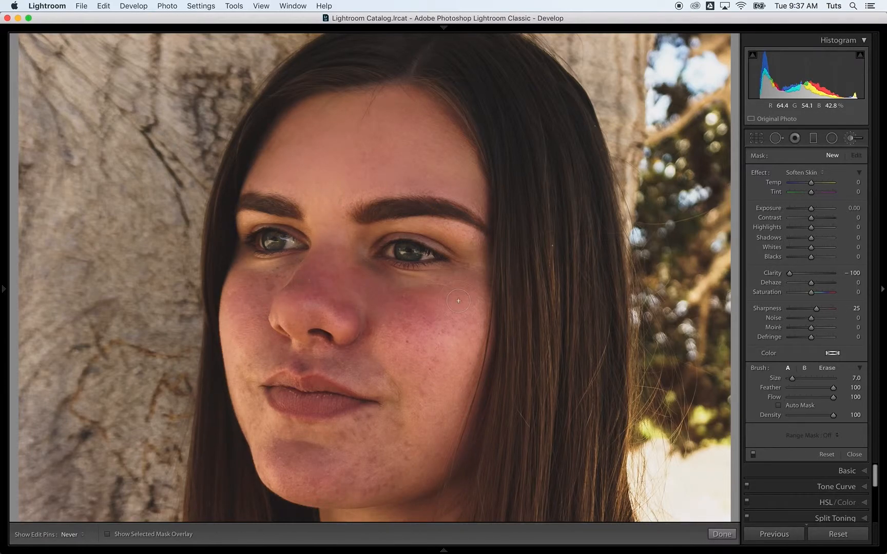
{"action": "mouse_move", "coordinate": [479, 285]}
{"action": "left_mouse_down"}
{"action": "mouse_move", "coordinate": [465, 241]}
{"action": "mouse_move", "coordinate": [470, 299]}
{"action": "mouse_move", "coordinate": [460, 327]}
{"action": "mouse_move", "coordinate": [434, 309]}
{"action": "left_mouse_up"}
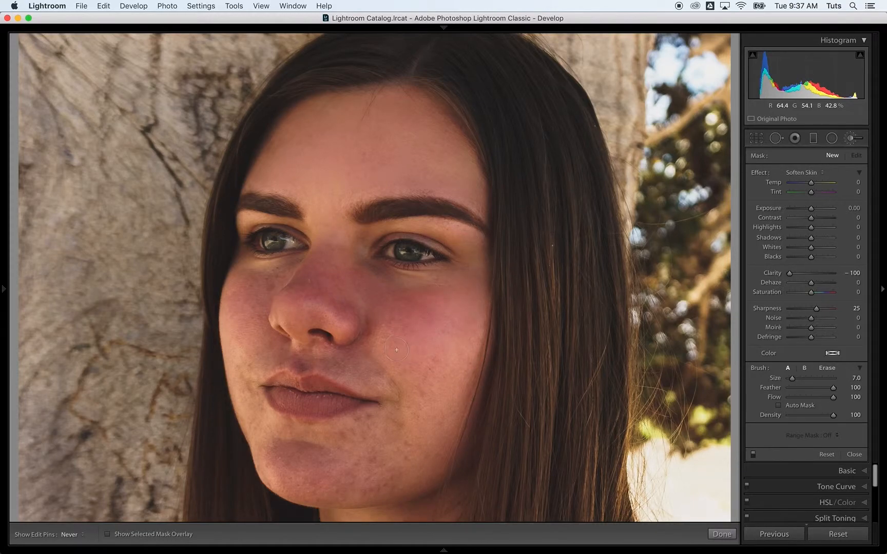
{"action": "mouse_move", "coordinate": [389, 351]}
{"action": "left_mouse_down"}
{"action": "mouse_move", "coordinate": [462, 349]}
{"action": "mouse_move", "coordinate": [425, 417]}
{"action": "left_mouse_up"}
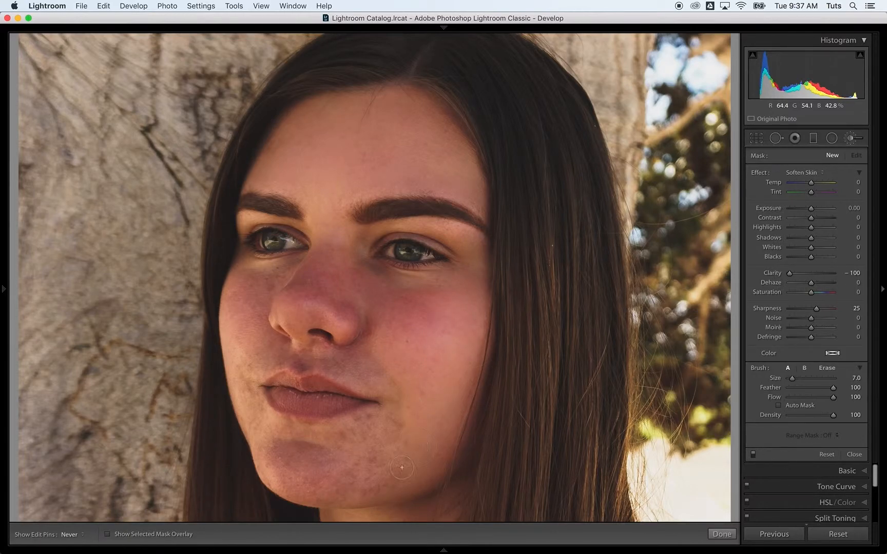
{"action": "mouse_move", "coordinate": [288, 465]}
{"action": "left_mouse_down"}
{"action": "mouse_move", "coordinate": [300, 479]}
{"action": "mouse_move", "coordinate": [354, 461]}
{"action": "left_mouse_up"}
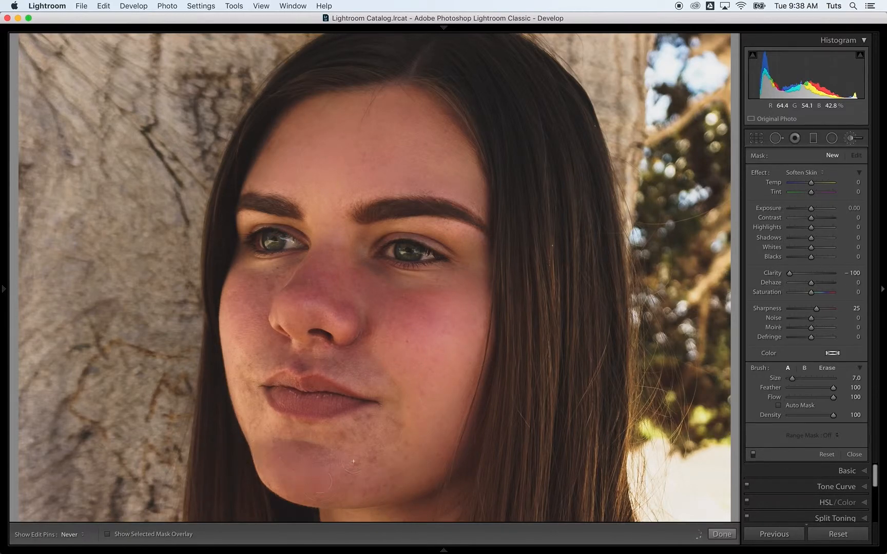
{"action": "mouse_move", "coordinate": [274, 478]}
{"action": "left_mouse_down"}
{"action": "mouse_move", "coordinate": [240, 466]}
{"action": "mouse_move", "coordinate": [259, 445]}
{"action": "mouse_move", "coordinate": [239, 341]}
{"action": "mouse_move", "coordinate": [243, 401]}
{"action": "mouse_move", "coordinate": [238, 314]}
{"action": "mouse_move", "coordinate": [246, 284]}
{"action": "mouse_move", "coordinate": [290, 291]}
{"action": "left_mouse_up"}
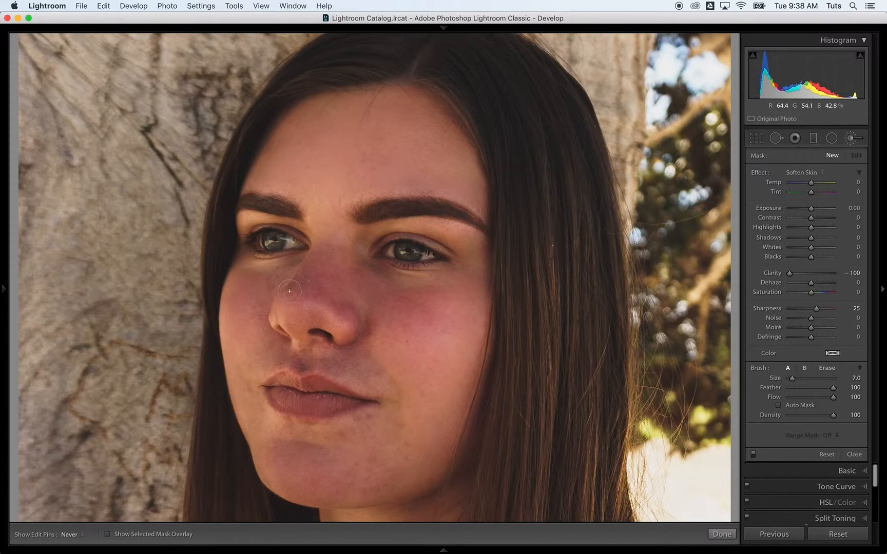
{"action": "left_click_drag", "start_coordinate": [290, 351], "coordinate": [331, 362]}
{"action": "left_click_drag", "start_coordinate": [348, 288], "coordinate": [318, 307]}
Step: Paint the Soften Skin effect over the neck and upper chest, and exit the brush to show the whole portrait
{"action": "mouse_move", "coordinate": [254, 409]}
{"action": "left_mouse_down"}
{"action": "mouse_move", "coordinate": [308, 446]}
{"action": "mouse_move", "coordinate": [353, 449]}
{"action": "mouse_move", "coordinate": [370, 205]}
{"action": "mouse_move", "coordinate": [403, 70]}
{"action": "left_mouse_up"}
{"action": "key", "text": "space"}
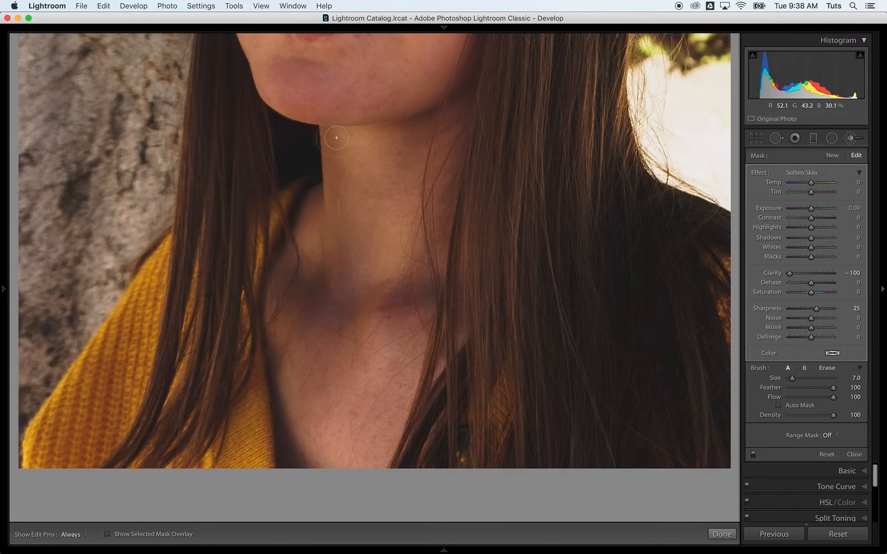
{"action": "key", "text": "h"}
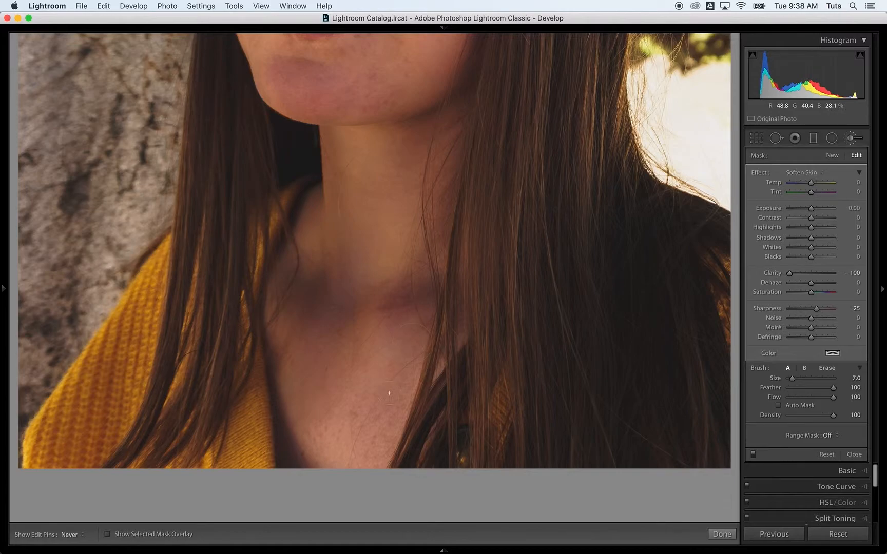
{"action": "left_click_drag", "start_coordinate": [374, 409], "coordinate": [384, 314]}
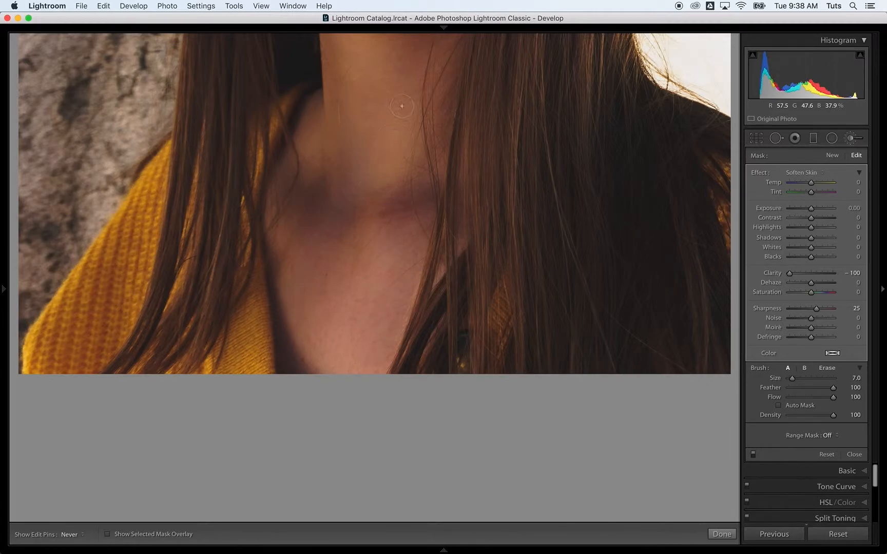
{"action": "key", "text": "h"}
{"action": "key", "text": "super+alt+3"}
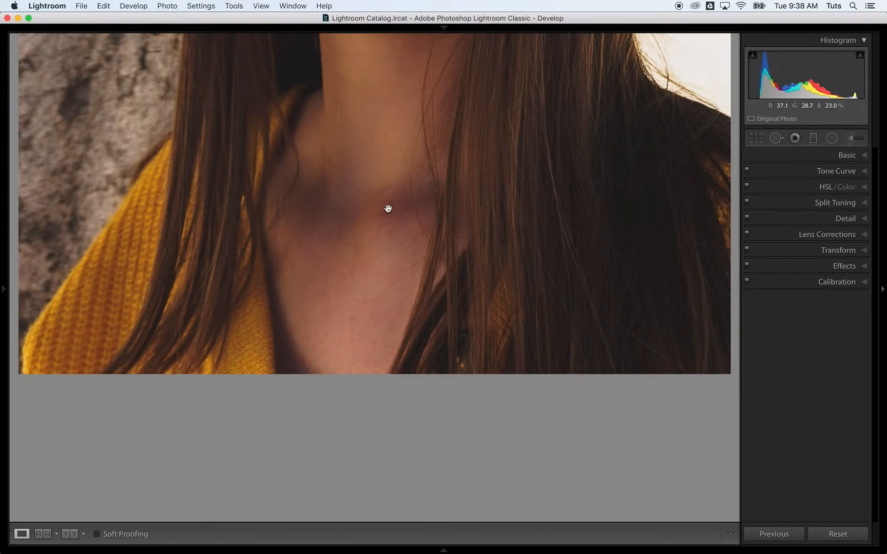
{"action": "left_click", "coordinate": [383, 220]}
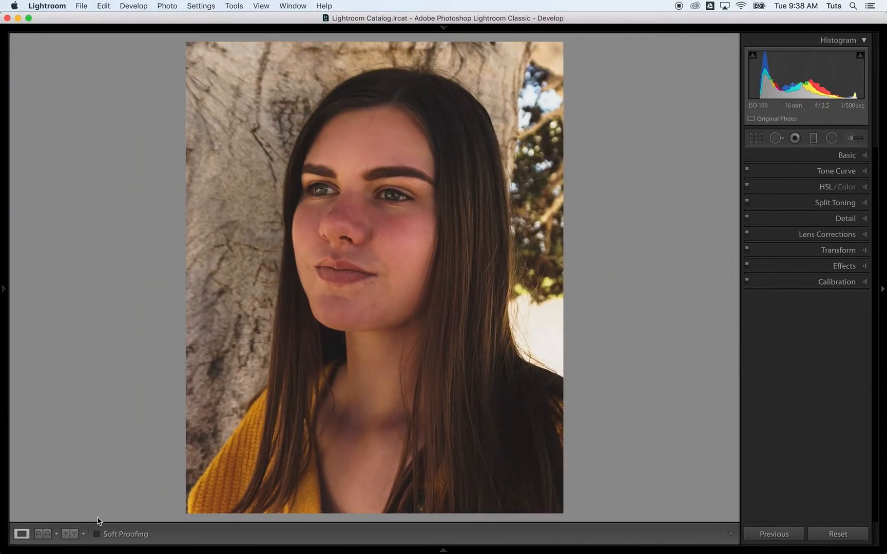
Step: Show the overlay of the existing Soften Skin mask and fill the unpainted gap on the neck beneath the chin
{"action": "left_click", "coordinate": [851, 138]}
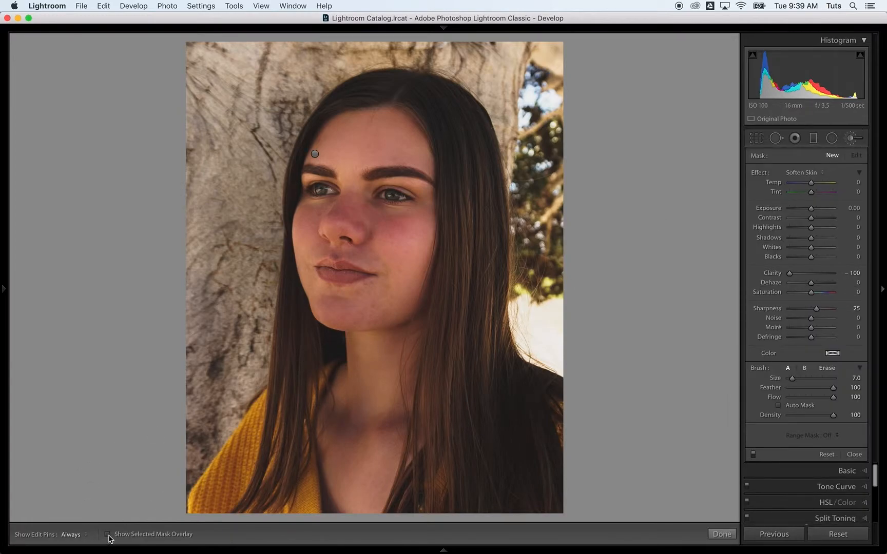
{"action": "left_click", "coordinate": [108, 535]}
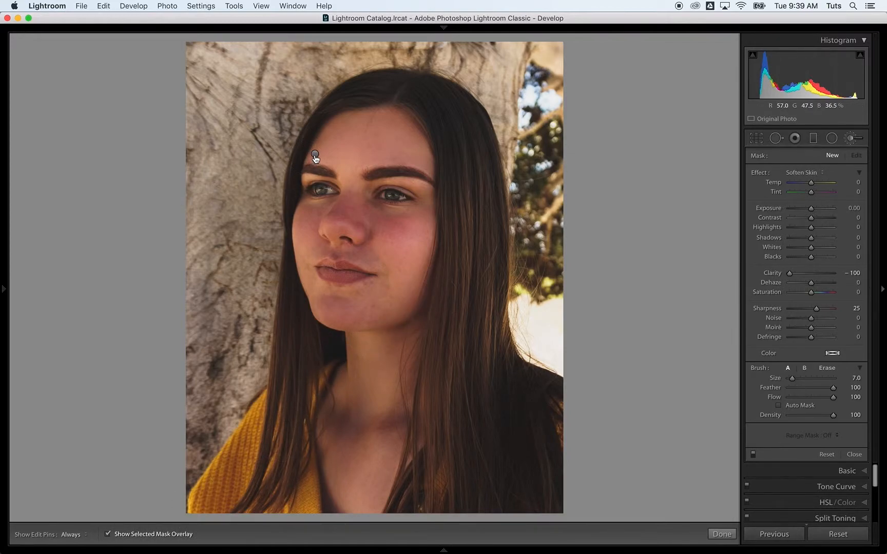
{"action": "left_click", "coordinate": [314, 154]}
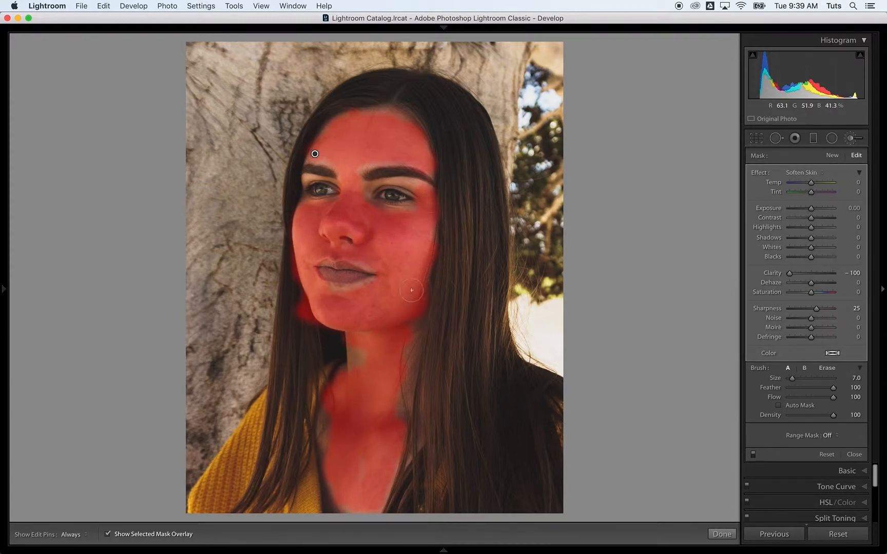
{"action": "key", "text": "h"}
{"action": "mouse_move", "coordinate": [357, 352]}
{"action": "left_mouse_down"}
{"action": "mouse_move", "coordinate": [367, 333]}
{"action": "mouse_move", "coordinate": [363, 359]}
{"action": "left_mouse_up"}
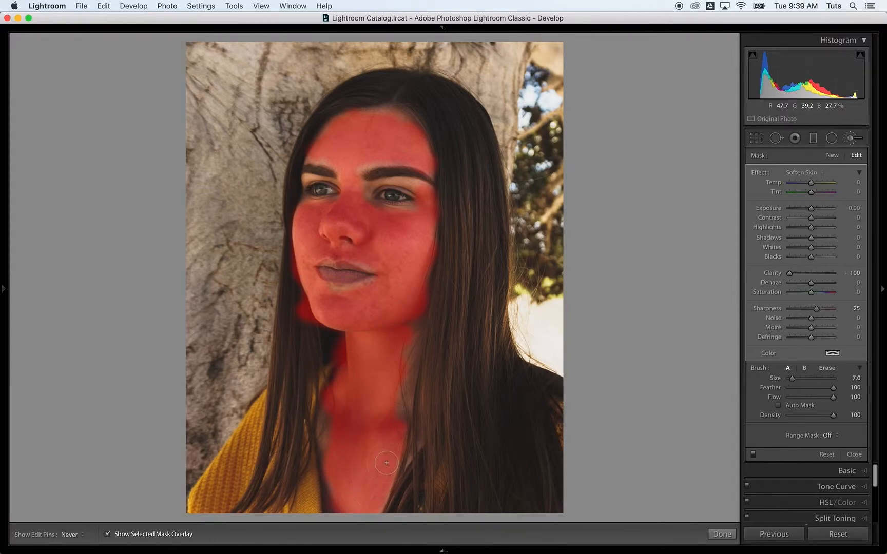
Step: Paint the Soften Skin mask into the gaps around the eyes and below the lower lip with a smaller brush
{"action": "key", "text": "h"}
{"action": "key", "text": "bracketleft"}
{"action": "key", "text": "bracketleft"}
{"action": "key", "text": "bracketleft"}
{"action": "key", "text": "bracketleft"}
{"action": "key", "text": "bracketright"}
{"action": "key", "text": "h"}
{"action": "key", "text": "h"}
{"action": "left_click_drag", "start_coordinate": [307, 179], "coordinate": [323, 179]}
{"action": "mouse_move", "coordinate": [358, 288]}
{"action": "left_mouse_down"}
{"action": "mouse_move", "coordinate": [314, 295]}
{"action": "mouse_move", "coordinate": [321, 300]}
{"action": "mouse_move", "coordinate": [297, 312]}
{"action": "left_mouse_up"}
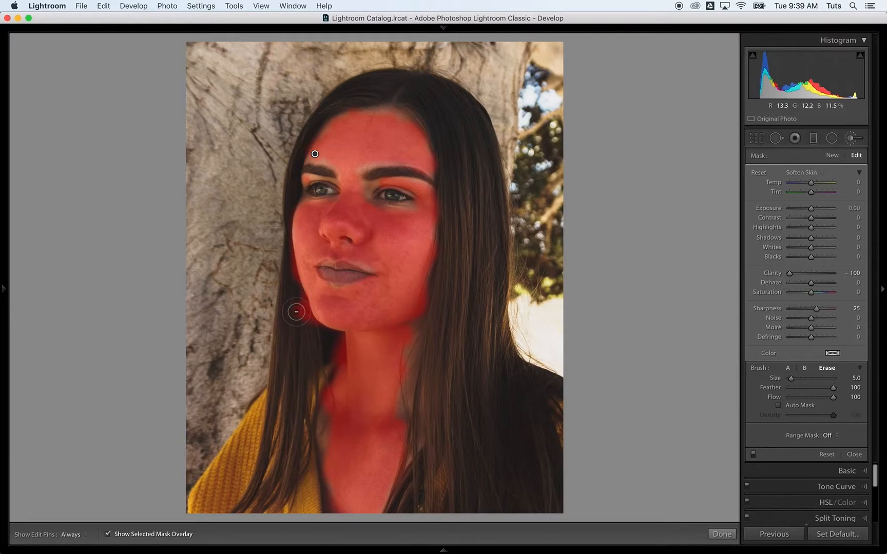
Step: Erase the softening mask from the hair beside the jaw and from the eyes, and hide the mask overlay
{"action": "key", "text": "["}
{"action": "key", "text": "h"}
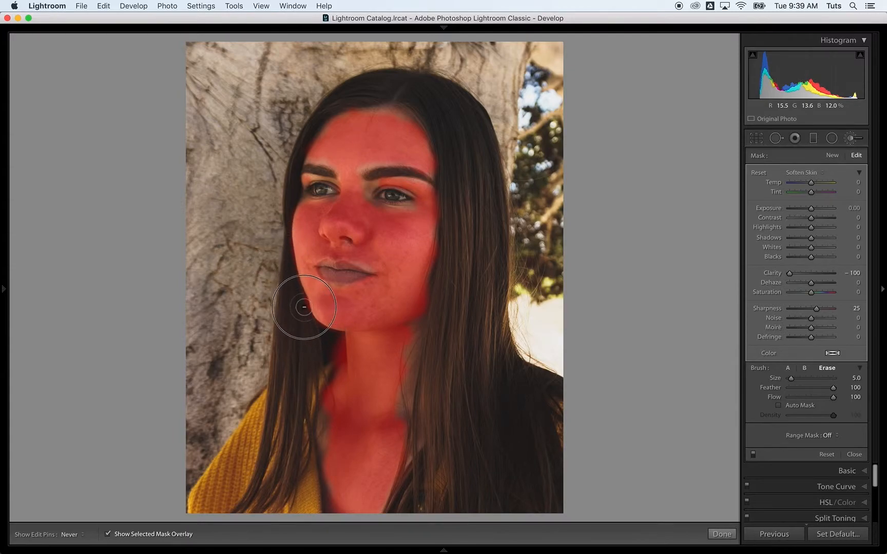
{"action": "key", "text": "h"}
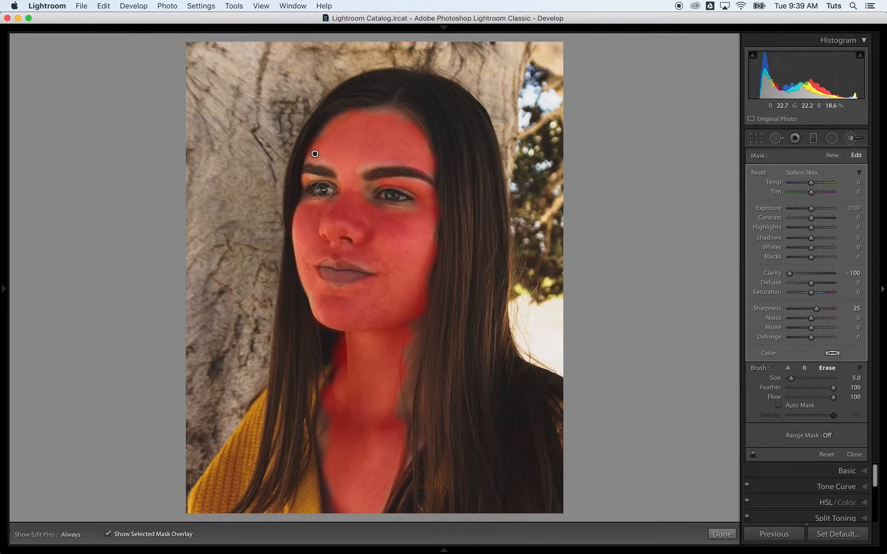
{"action": "key", "text": "h"}
{"action": "left_click_drag", "start_coordinate": [394, 198], "coordinate": [389, 196]}
{"action": "left_click", "coordinate": [346, 240]}
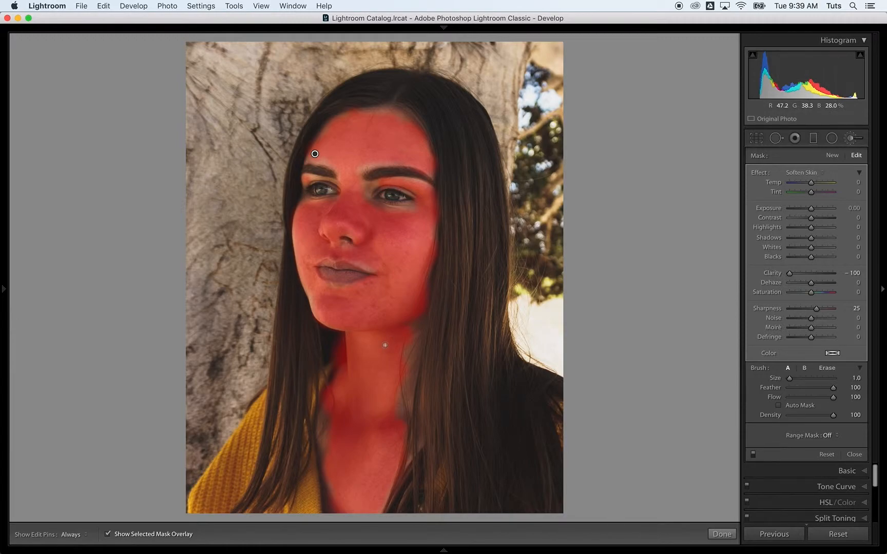
{"action": "left_click", "coordinate": [106, 534]}
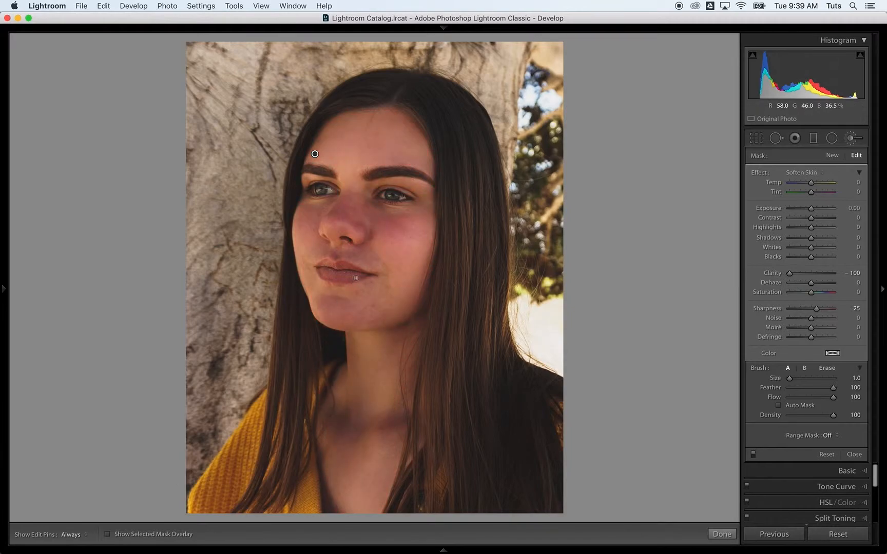
Step: Try a Clarity of -27 on the skin mask while viewing the face up close, and restore it to -100
{"action": "key", "text": "super+equal"}
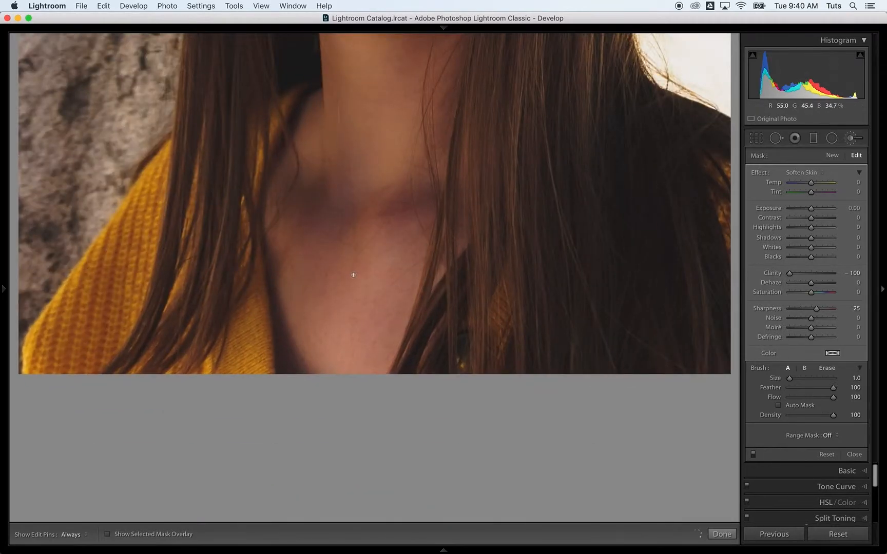
{"action": "key", "text": "super+minus"}
{"action": "key", "text": "super+equal"}
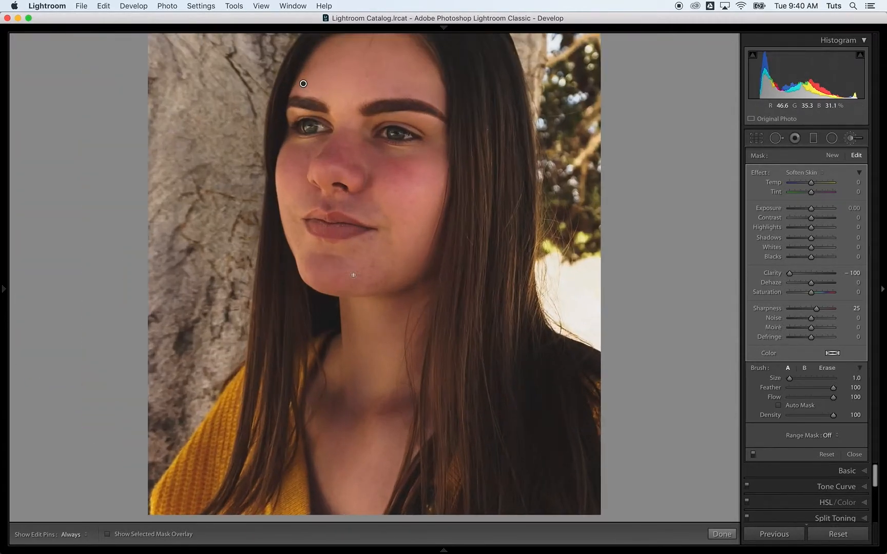
{"action": "left_click_drag", "start_coordinate": [378, 197], "coordinate": [396, 515]}
{"action": "left_click_drag", "start_coordinate": [399, 376], "coordinate": [399, 392]}
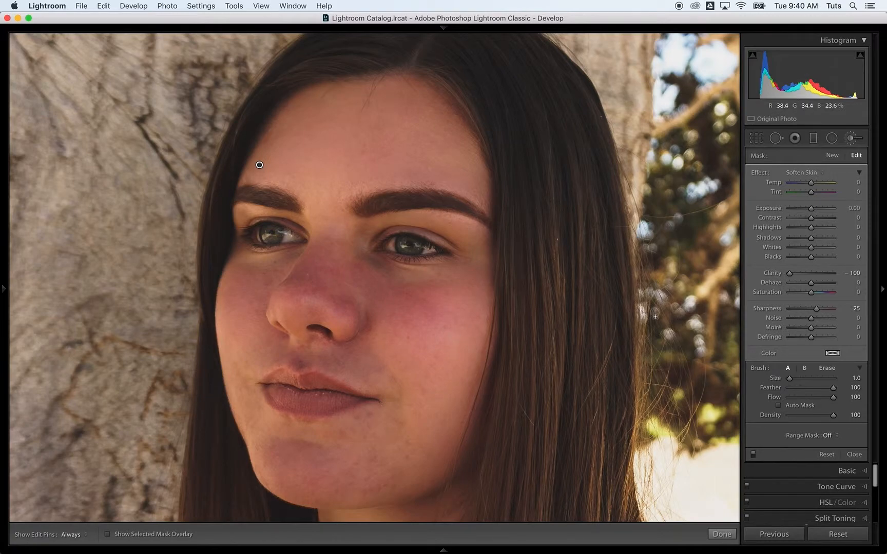
{"action": "left_click_drag", "start_coordinate": [790, 276], "coordinate": [805, 276]}
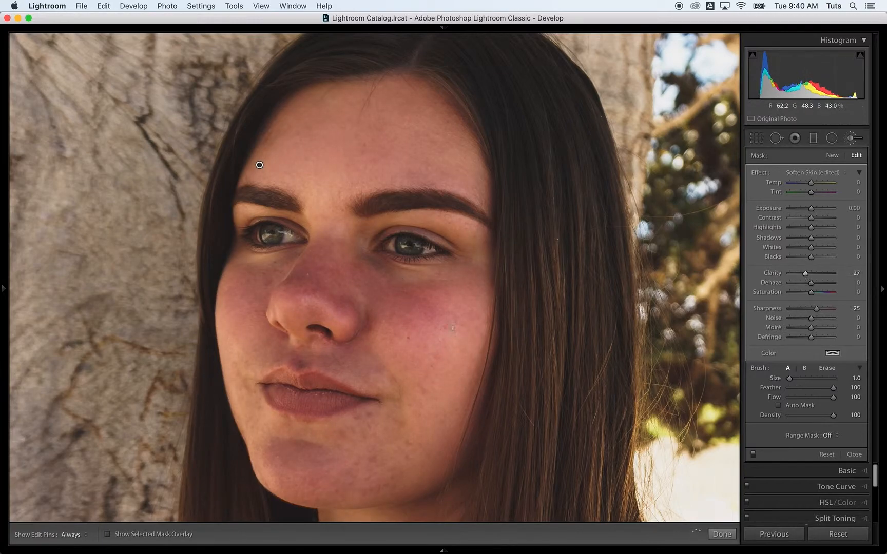
{"action": "left_click_drag", "start_coordinate": [805, 275], "coordinate": [773, 274]}
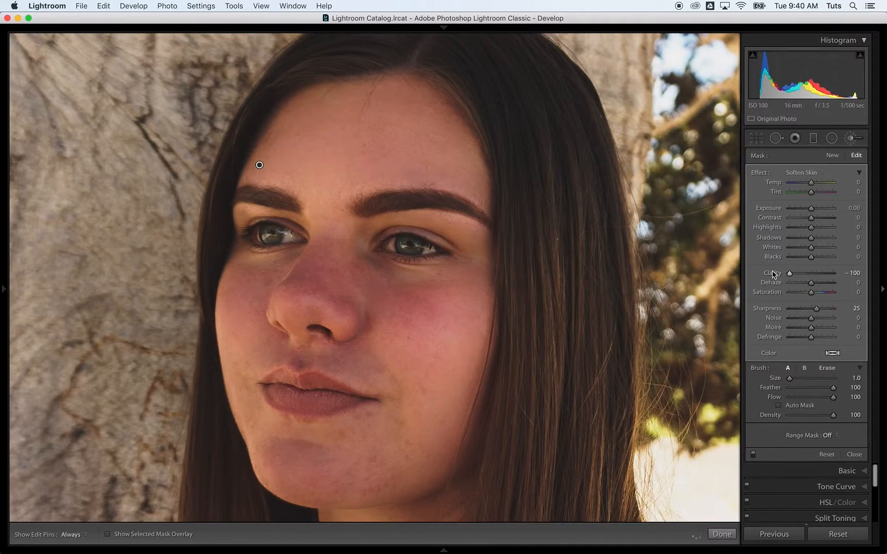
Step: Ease the skin mask's softening by raising its Clarity slightly above -100
{"action": "left_click_drag", "start_coordinate": [788, 273], "coordinate": [792, 275]}
{"action": "left_click_drag", "start_coordinate": [793, 274], "coordinate": [795, 274]}
{"action": "left_click", "coordinate": [859, 172]}
{"action": "left_click", "coordinate": [860, 173]}
Step: Start a new brush mask with the Teeth Whitening preset and set its Saturation to -30
{"action": "left_click", "coordinate": [832, 160]}
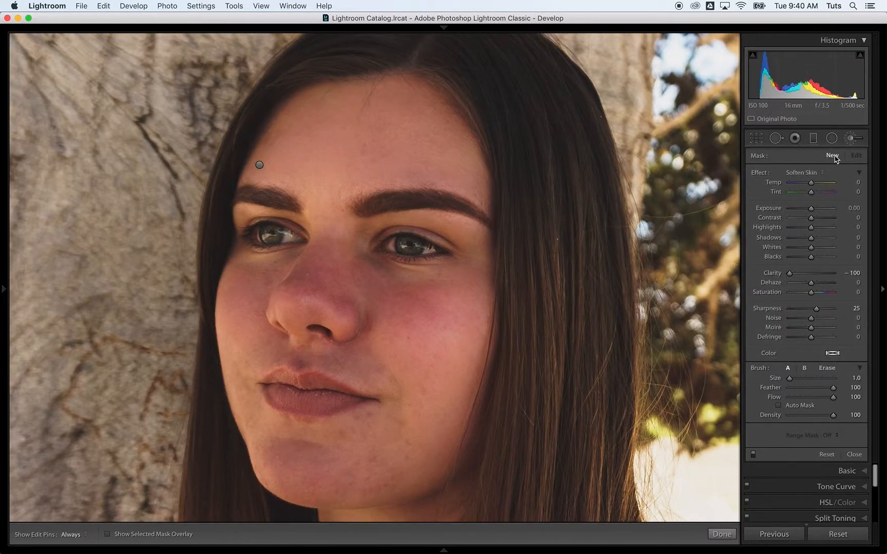
{"action": "left_click", "coordinate": [818, 176]}
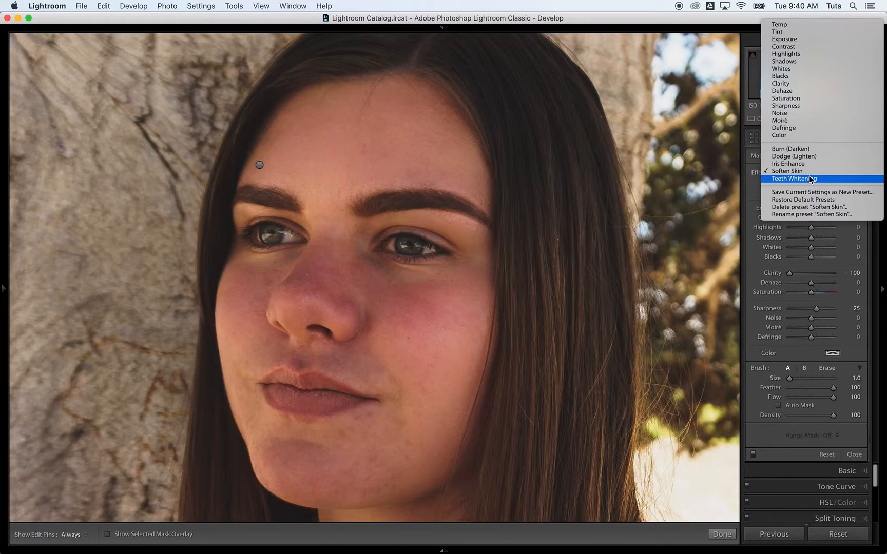
{"action": "left_click", "coordinate": [810, 178]}
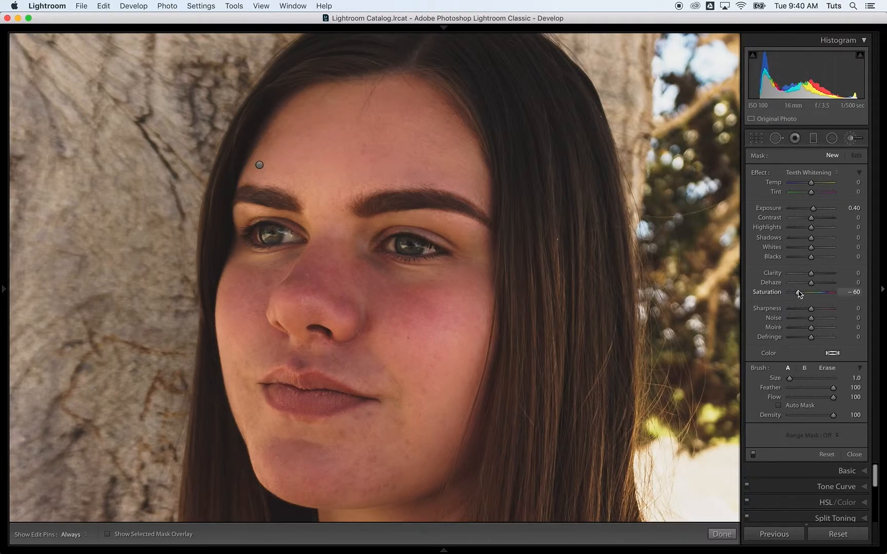
{"action": "left_click_drag", "start_coordinate": [799, 293], "coordinate": [805, 294]}
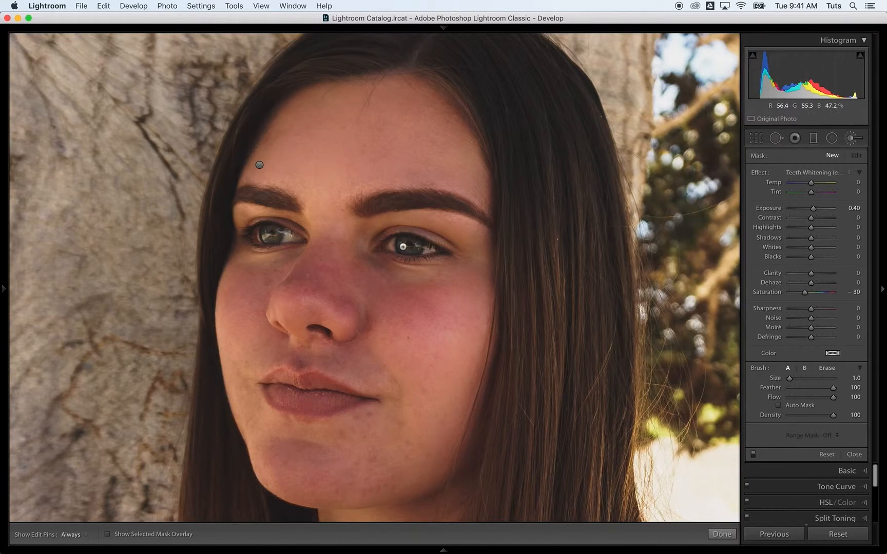
Step: Paint the whitening effect over the whites of both eyes with a size 2.0 brush and set its Exposure to 0.30
{"action": "key", "text": "super+equal"}
{"action": "key", "text": "super+equal"}
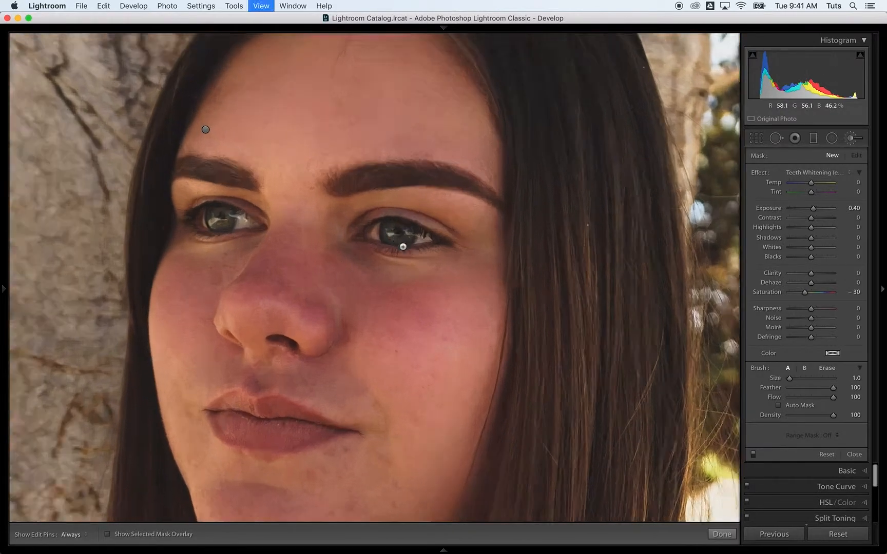
{"action": "key", "text": "bracketleft"}
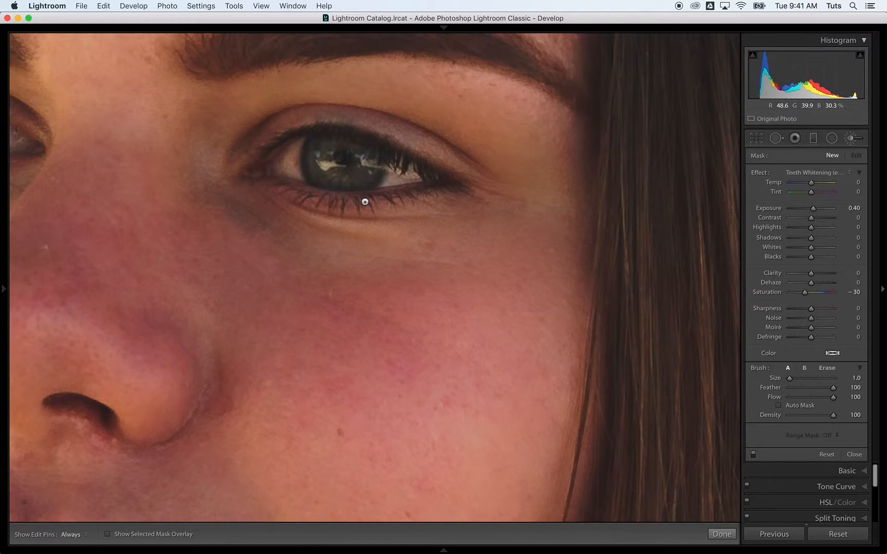
{"action": "left_click_drag", "start_coordinate": [343, 176], "coordinate": [501, 259]}
{"action": "key", "text": "bracketright"}
{"action": "key", "text": "h"}
{"action": "mouse_move", "coordinate": [542, 261]}
{"action": "left_mouse_down"}
{"action": "mouse_move", "coordinate": [566, 249]}
{"action": "mouse_move", "coordinate": [547, 257]}
{"action": "mouse_move", "coordinate": [572, 256]}
{"action": "mouse_move", "coordinate": [548, 255]}
{"action": "mouse_move", "coordinate": [555, 260]}
{"action": "left_mouse_up"}
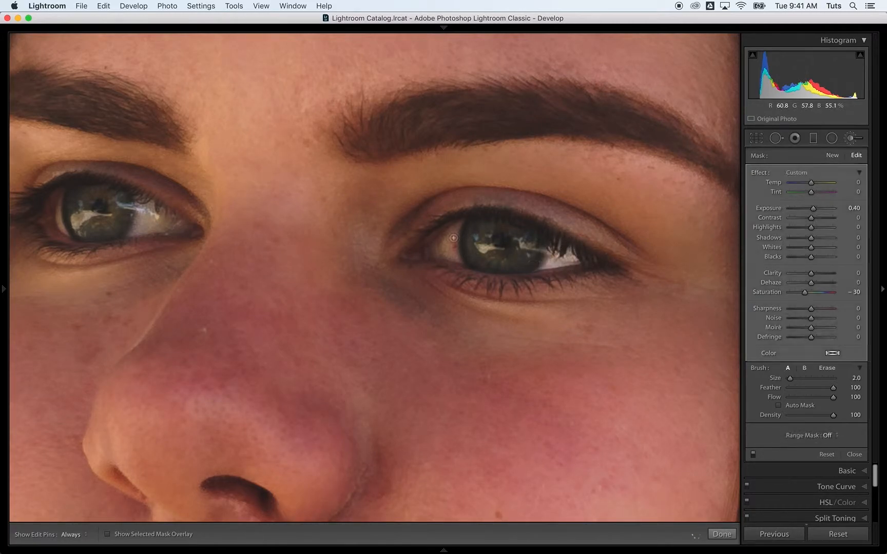
{"action": "mouse_move", "coordinate": [447, 239]}
{"action": "left_mouse_down"}
{"action": "mouse_move", "coordinate": [440, 250]}
{"action": "mouse_move", "coordinate": [447, 243]}
{"action": "mouse_move", "coordinate": [451, 254]}
{"action": "mouse_move", "coordinate": [446, 234]}
{"action": "mouse_move", "coordinate": [431, 249]}
{"action": "mouse_move", "coordinate": [437, 235]}
{"action": "mouse_move", "coordinate": [439, 252]}
{"action": "left_mouse_up"}
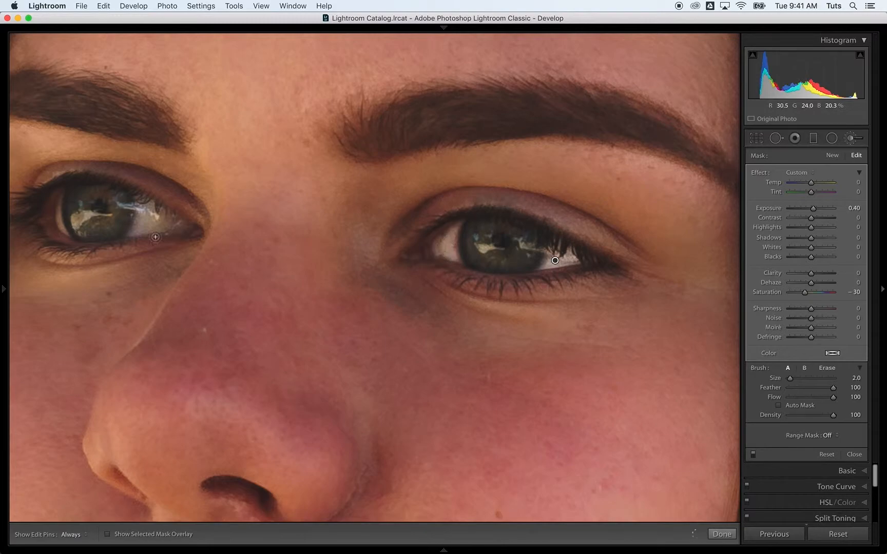
{"action": "mouse_move", "coordinate": [131, 232]}
{"action": "left_mouse_down"}
{"action": "mouse_move", "coordinate": [143, 203]}
{"action": "mouse_move", "coordinate": [147, 225]}
{"action": "mouse_move", "coordinate": [166, 226]}
{"action": "mouse_move", "coordinate": [149, 216]}
{"action": "mouse_move", "coordinate": [174, 215]}
{"action": "mouse_move", "coordinate": [174, 231]}
{"action": "left_mouse_up"}
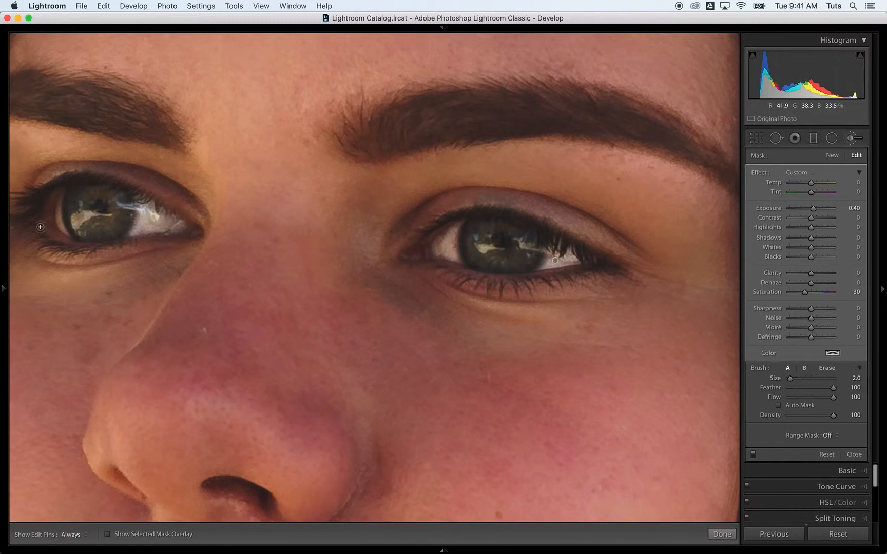
{"action": "left_click_drag", "start_coordinate": [57, 198], "coordinate": [61, 231]}
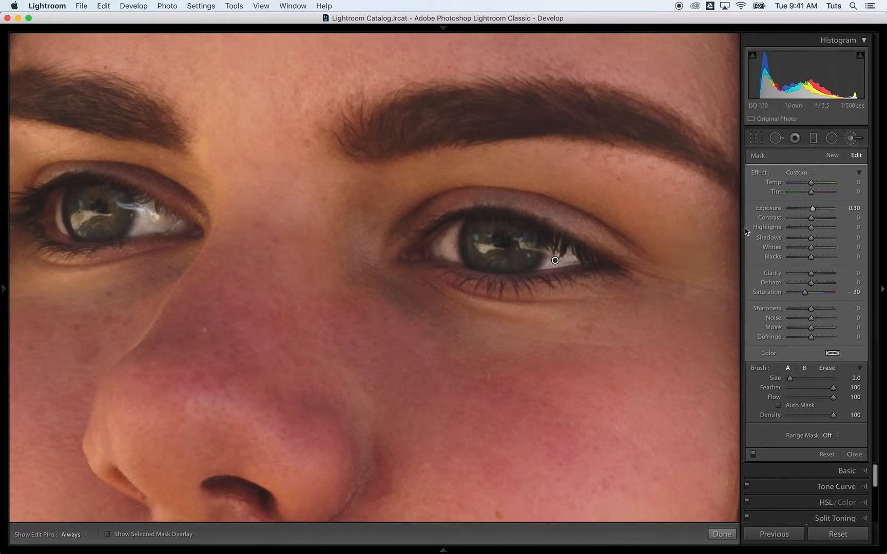
Step: Compare the retouched face with its original state in the before and after views
{"action": "key", "text": "z"}
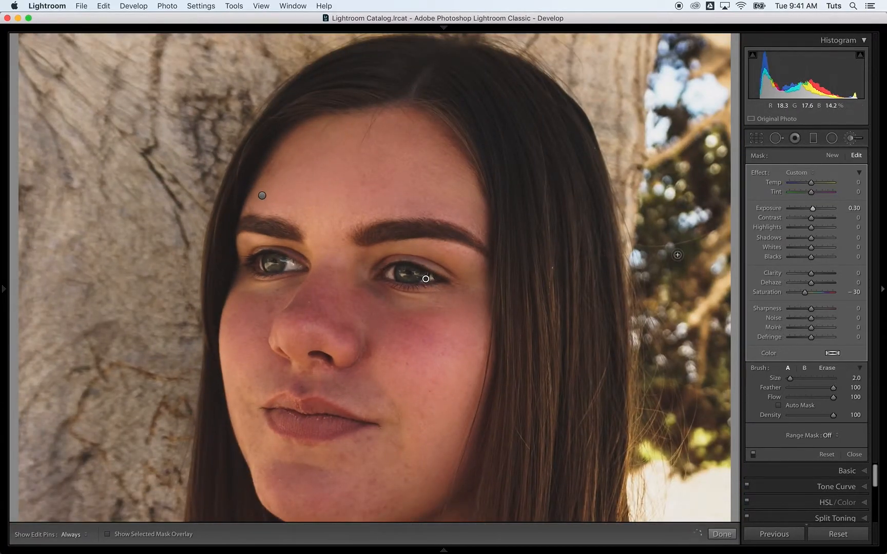
{"action": "key", "text": "backslash"}
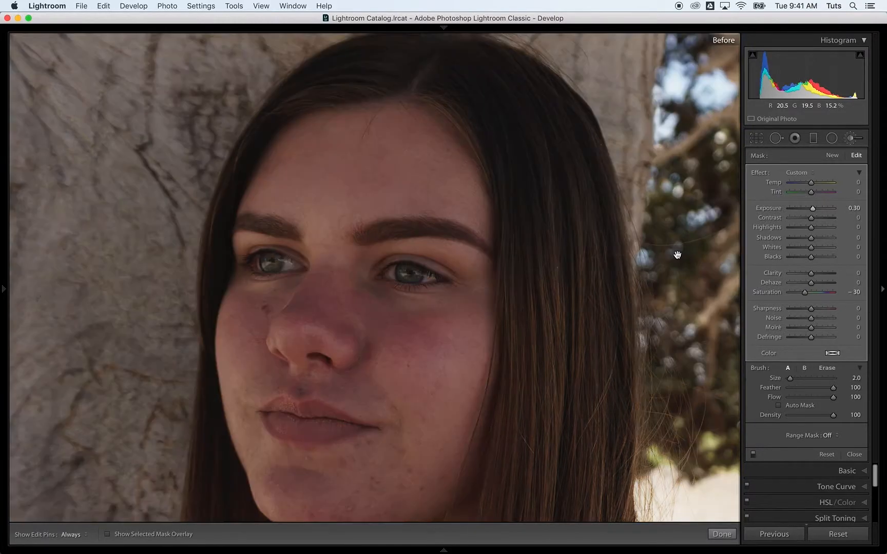
{"action": "key", "text": "backslash"}
{"action": "key", "text": "backslash"}
{"action": "key", "text": "backslash"}
{"action": "key", "text": "backslash"}
{"action": "key", "text": "backslash"}
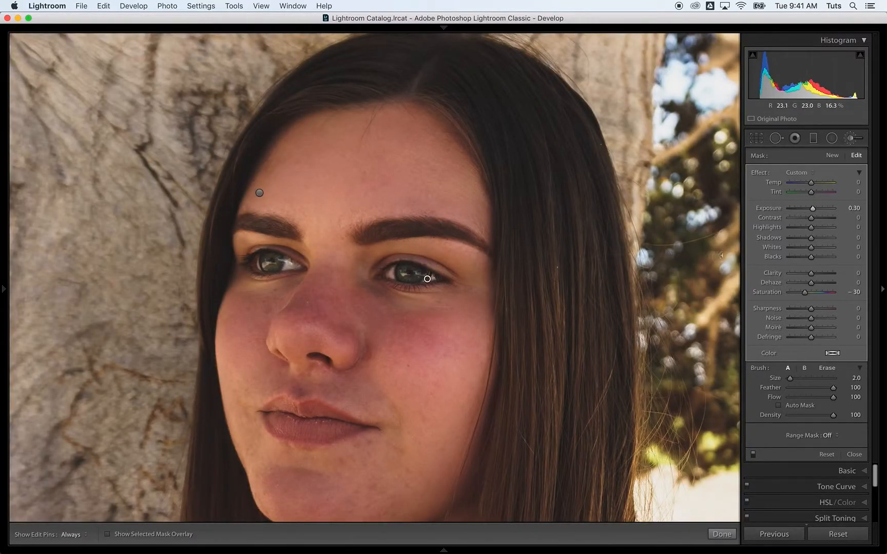
Step: Start a new brush mask with the Iris Enhance preset and set its Highlights to 15
{"action": "left_click", "coordinate": [831, 156]}
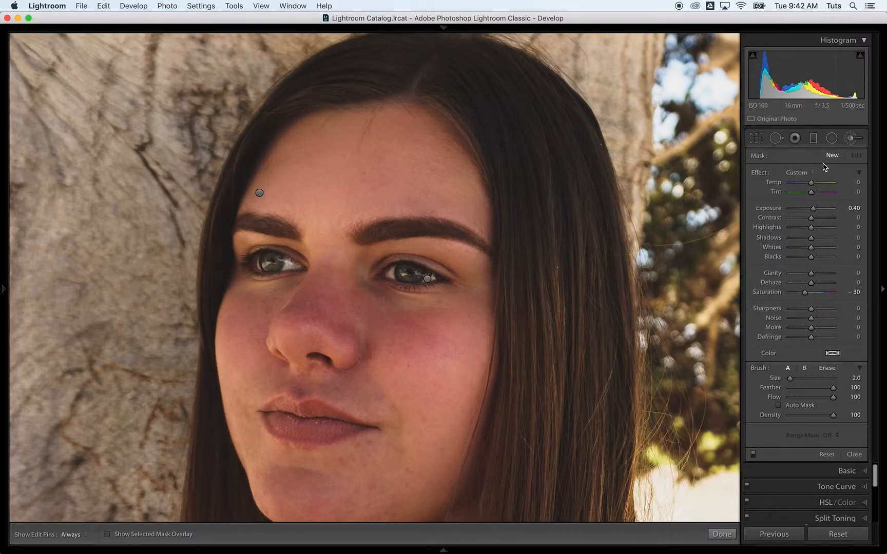
{"action": "key", "text": "super+minus"}
{"action": "key", "text": "super+equal"}
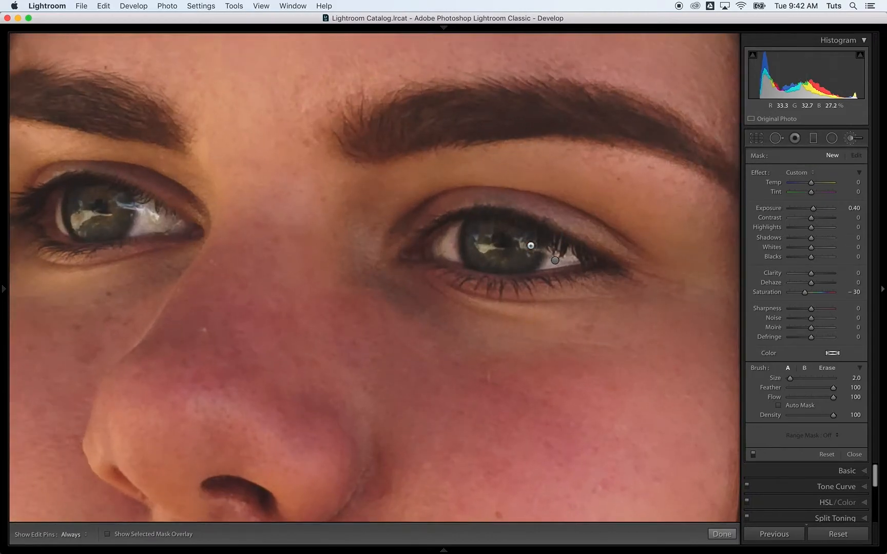
{"action": "left_click", "coordinate": [814, 173]}
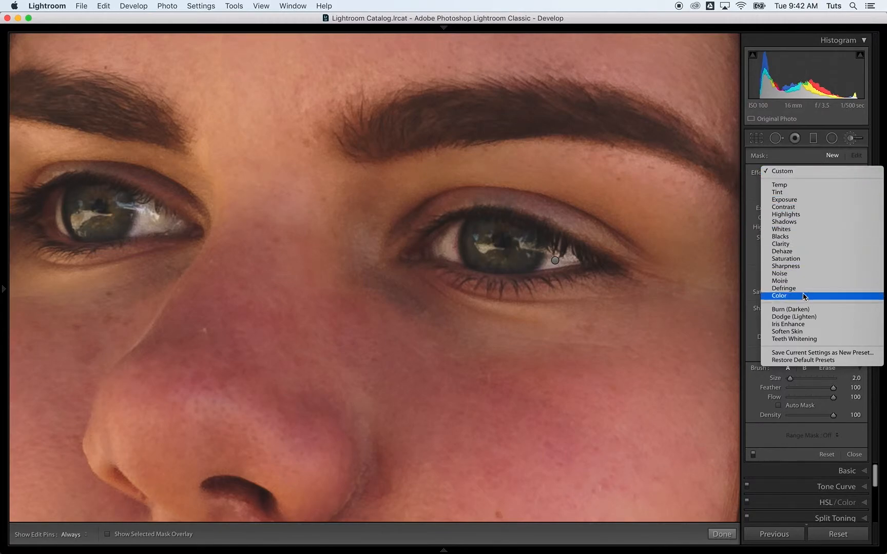
{"action": "left_click", "coordinate": [793, 325]}
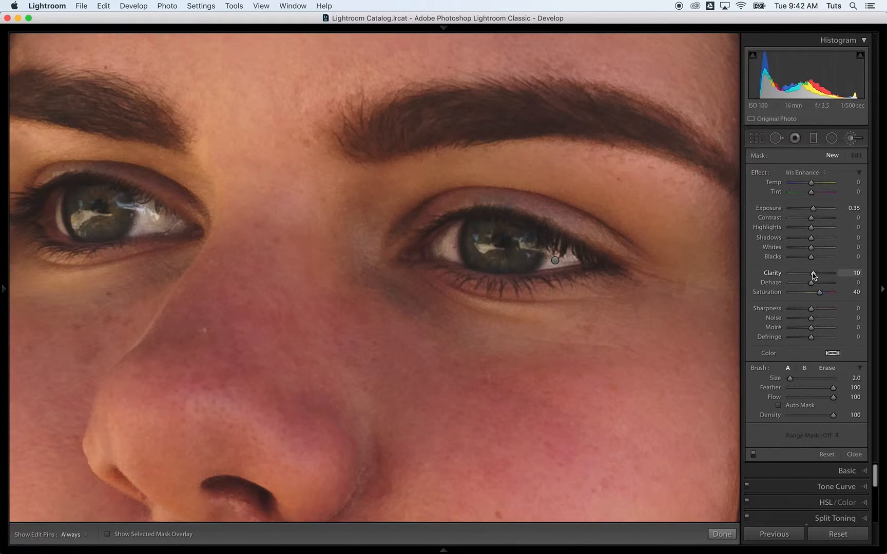
{"action": "left_click", "coordinate": [811, 231]}
{"action": "left_click_drag", "start_coordinate": [812, 231], "coordinate": [814, 232]}
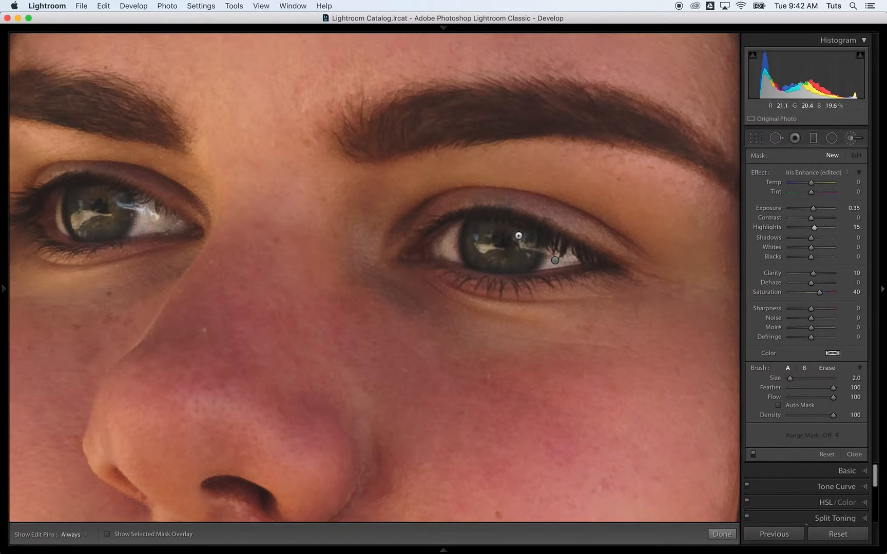
Step: Paint the iris enhancement around the pupil of the subject's left eye and check its coverage with the mask overlay
{"action": "key", "text": "h"}
{"action": "mouse_move", "coordinate": [486, 225]}
{"action": "left_mouse_down"}
{"action": "mouse_move", "coordinate": [476, 242]}
{"action": "mouse_move", "coordinate": [484, 261]}
{"action": "mouse_move", "coordinate": [527, 254]}
{"action": "mouse_move", "coordinate": [520, 234]}
{"action": "mouse_move", "coordinate": [488, 226]}
{"action": "mouse_move", "coordinate": [483, 252]}
{"action": "mouse_move", "coordinate": [494, 259]}
{"action": "mouse_move", "coordinate": [473, 258]}
{"action": "mouse_move", "coordinate": [469, 230]}
{"action": "mouse_move", "coordinate": [476, 226]}
{"action": "mouse_move", "coordinate": [477, 251]}
{"action": "mouse_move", "coordinate": [496, 264]}
{"action": "mouse_move", "coordinate": [522, 260]}
{"action": "mouse_move", "coordinate": [530, 244]}
{"action": "mouse_move", "coordinate": [503, 227]}
{"action": "left_mouse_up"}
{"action": "key", "text": "h"}
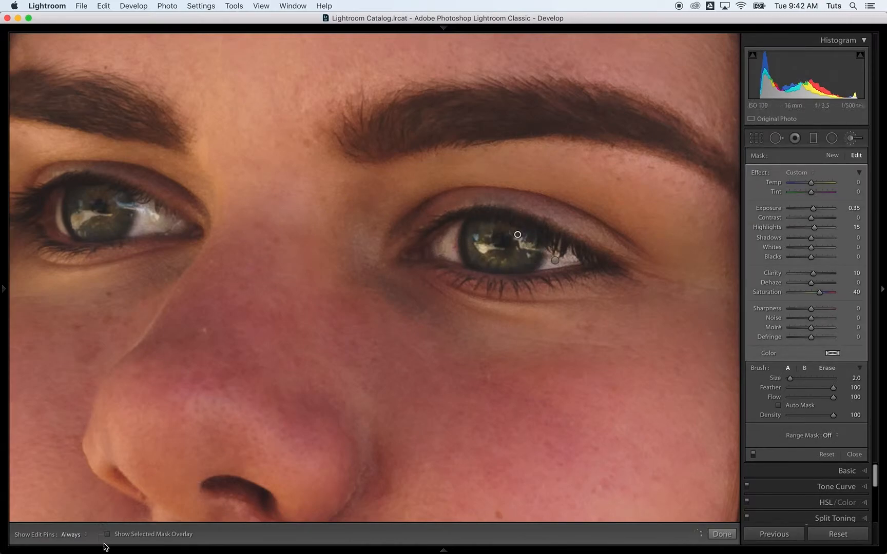
{"action": "left_click", "coordinate": [108, 535]}
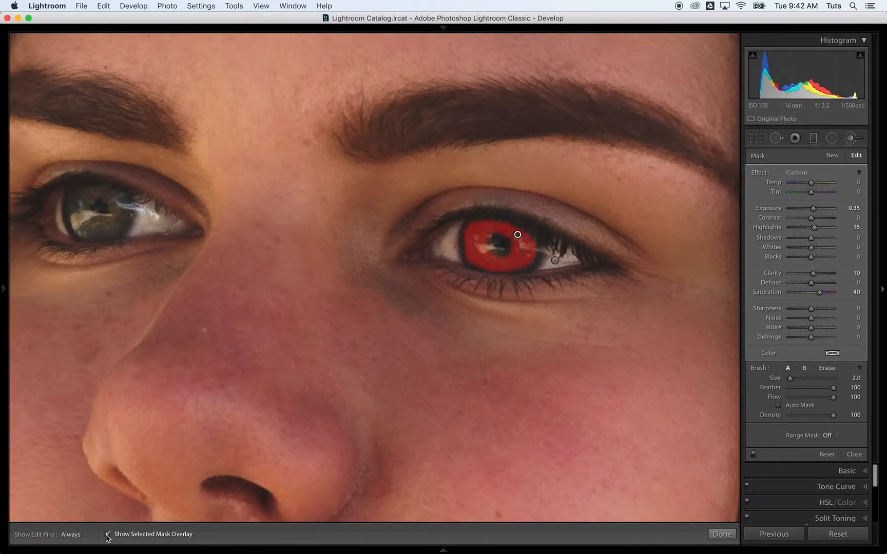
{"action": "left_click", "coordinate": [107, 536]}
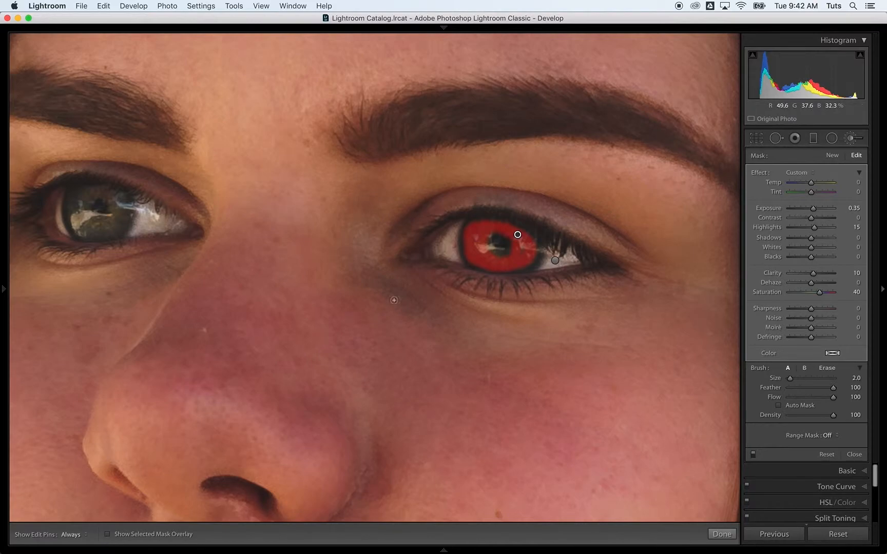
Step: Finish painting the iris enhancement on the subject's left eye and paint it over the iris of the right eye
{"action": "mouse_move", "coordinate": [531, 264]}
{"action": "left_mouse_down"}
{"action": "mouse_move", "coordinate": [543, 244]}
{"action": "mouse_move", "coordinate": [525, 232]}
{"action": "left_mouse_up"}
{"action": "key", "text": "h"}
{"action": "mouse_move", "coordinate": [91, 190]}
{"action": "left_mouse_down"}
{"action": "mouse_move", "coordinate": [78, 198]}
{"action": "mouse_move", "coordinate": [73, 221]}
{"action": "mouse_move", "coordinate": [88, 232]}
{"action": "mouse_move", "coordinate": [122, 211]}
{"action": "mouse_move", "coordinate": [97, 235]}
{"action": "mouse_move", "coordinate": [114, 229]}
{"action": "mouse_move", "coordinate": [119, 199]}
{"action": "mouse_move", "coordinate": [112, 217]}
{"action": "mouse_move", "coordinate": [84, 222]}
{"action": "mouse_move", "coordinate": [69, 210]}
{"action": "mouse_move", "coordinate": [81, 192]}
{"action": "mouse_move", "coordinate": [75, 232]}
{"action": "mouse_move", "coordinate": [120, 221]}
{"action": "left_mouse_up"}
{"action": "key", "text": "space"}
{"action": "key", "text": "h"}
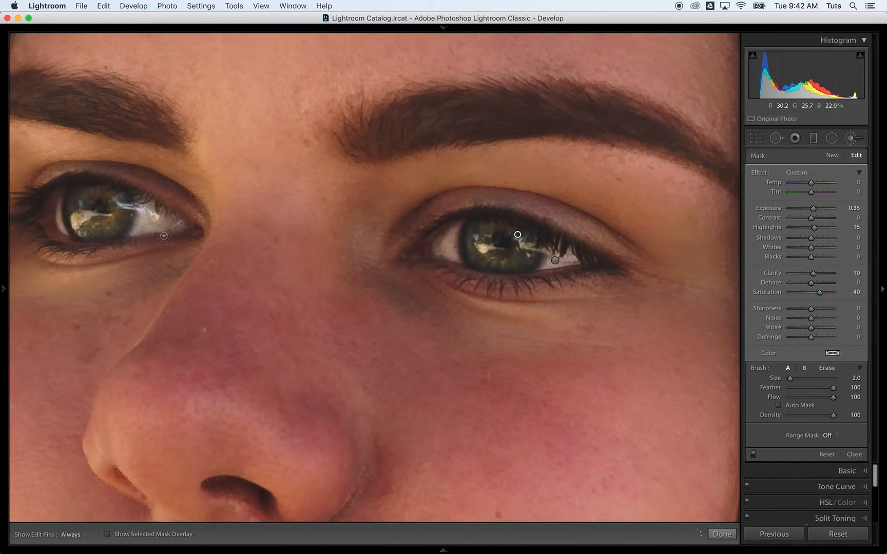
Step: Start a new brush mask for the lips with reset effect values, then set Saturation to 10, Clarity to 5 and Exposure to 0.14
{"action": "left_click_drag", "start_coordinate": [295, 376], "coordinate": [366, 18]}
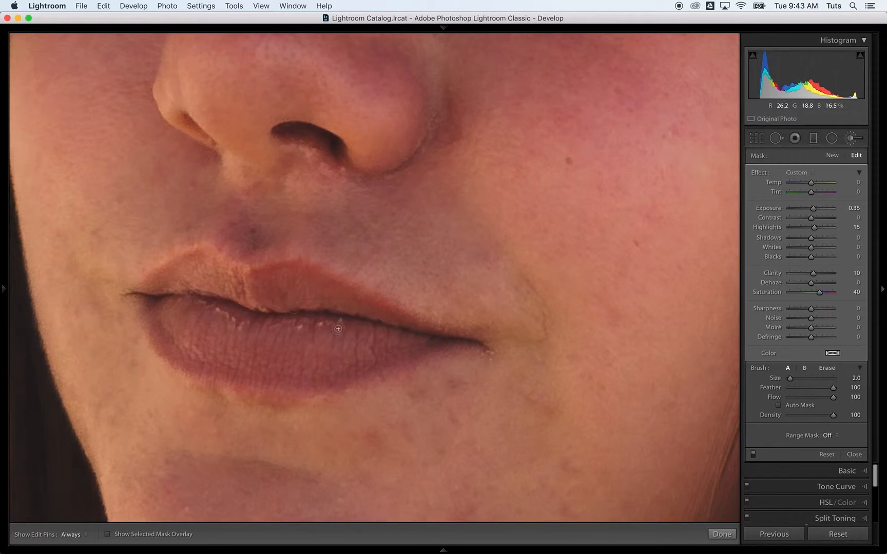
{"action": "left_click", "coordinate": [832, 156]}
{"action": "left_click", "coordinate": [815, 175]}
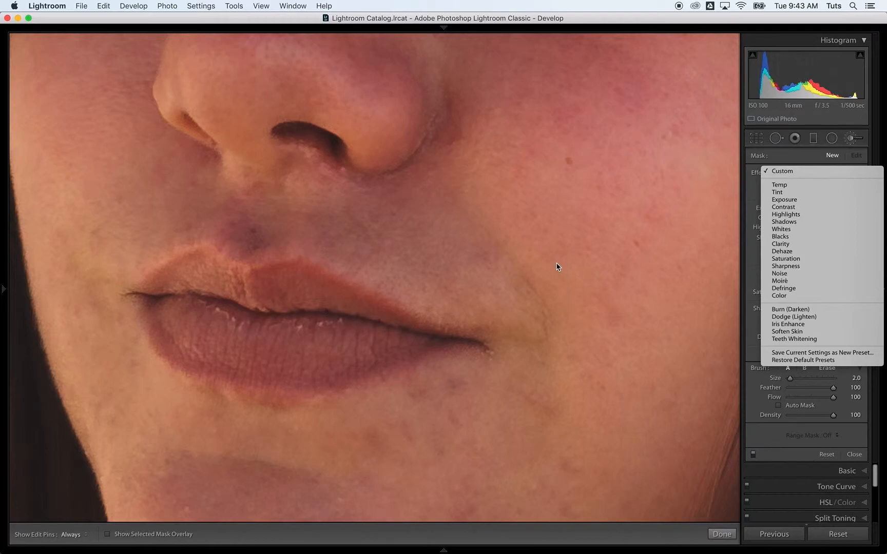
{"action": "left_click", "coordinate": [835, 160]}
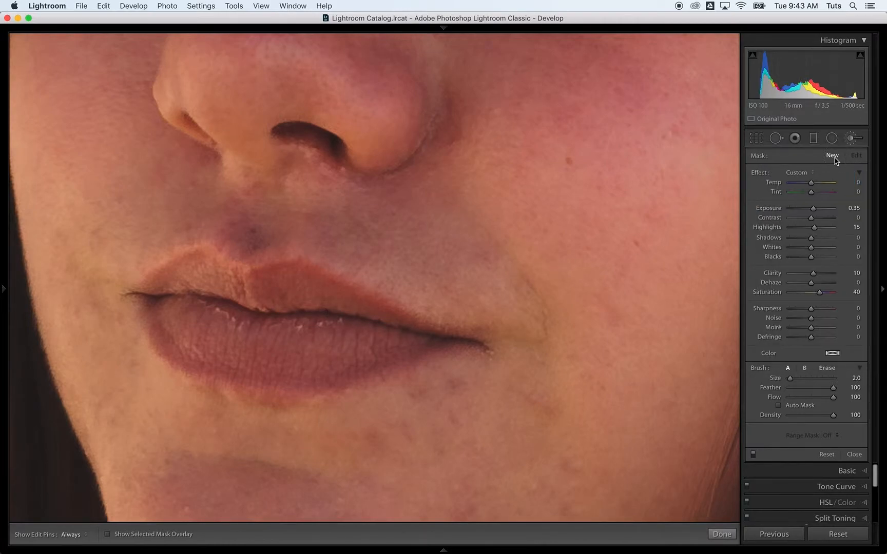
{"action": "double_click", "coordinate": [760, 173]}
{"action": "left_click", "coordinate": [811, 294]}
{"action": "left_click_drag", "start_coordinate": [811, 295], "coordinate": [813, 296]}
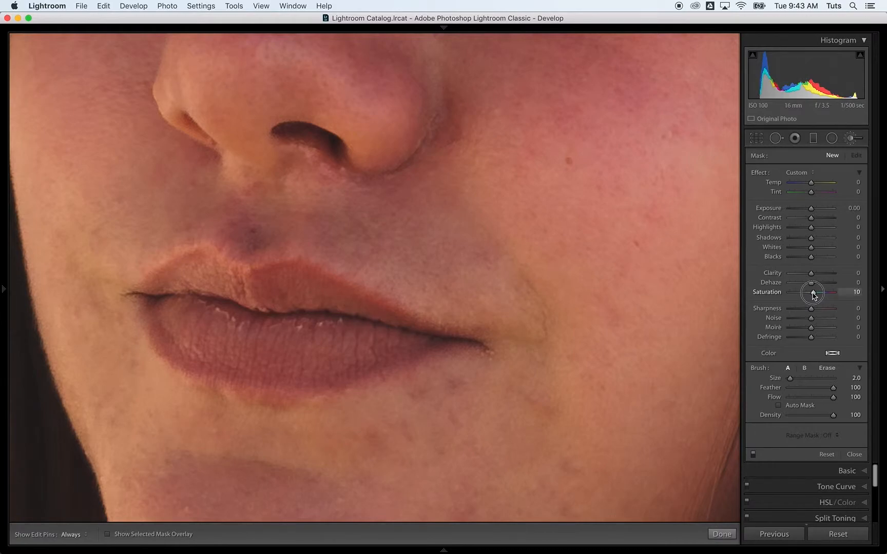
{"action": "left_click_drag", "start_coordinate": [813, 293], "coordinate": [812, 275]}
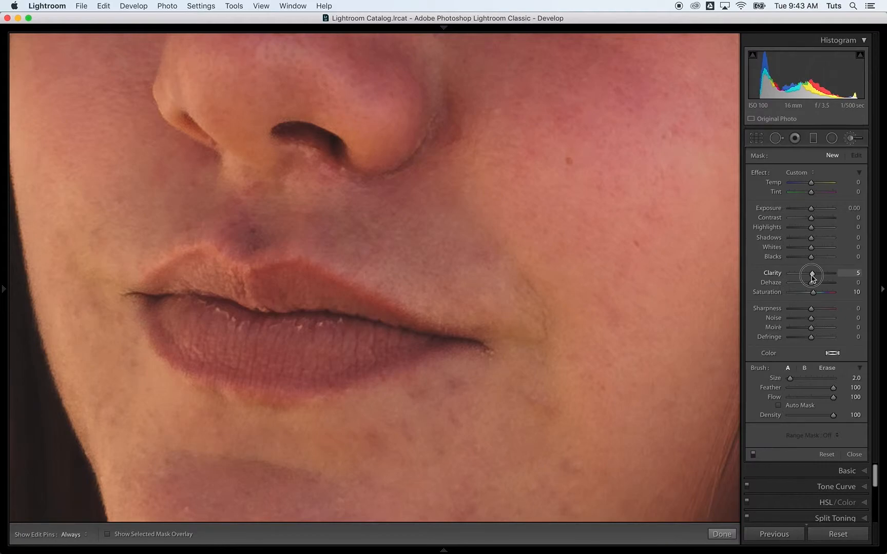
{"action": "left_click_drag", "start_coordinate": [811, 210], "coordinate": [812, 211]}
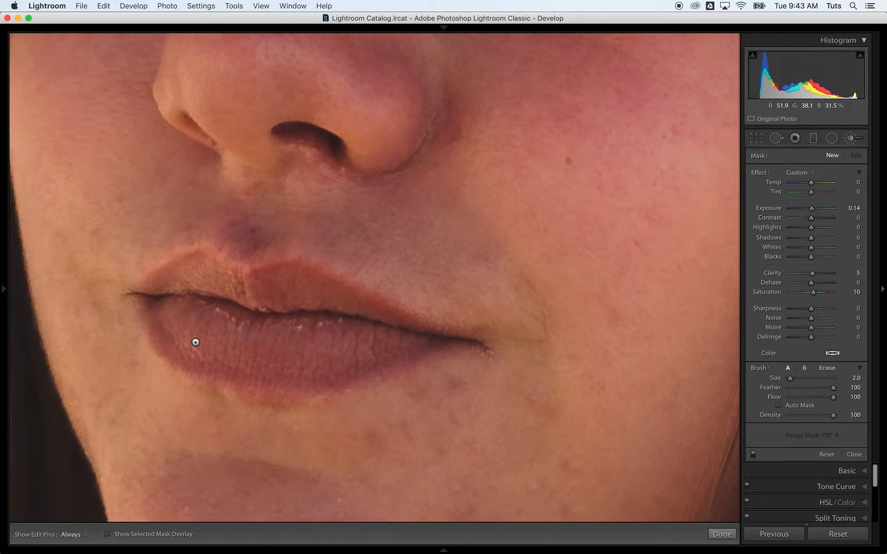
Step: Paint the lip adjustment over the upper and lower lips with a size 6.0 brush and the edit pins hidden
{"action": "key", "text": "h"}
{"action": "mouse_move", "coordinate": [211, 337]}
{"action": "left_mouse_down"}
{"action": "mouse_move", "coordinate": [300, 346]}
{"action": "mouse_move", "coordinate": [248, 363]}
{"action": "mouse_move", "coordinate": [275, 367]}
{"action": "mouse_move", "coordinate": [365, 348]}
{"action": "mouse_move", "coordinate": [329, 337]}
{"action": "left_mouse_up"}
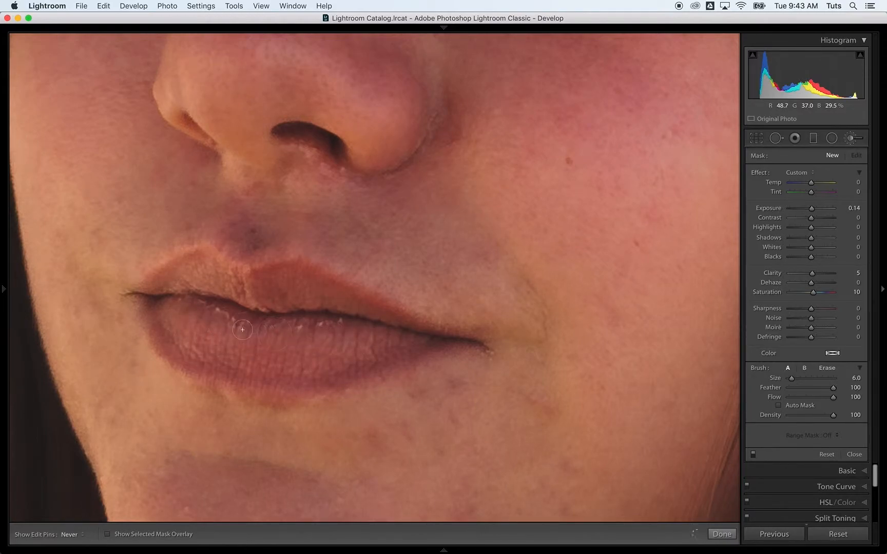
{"action": "mouse_move", "coordinate": [192, 324]}
{"action": "left_mouse_down"}
{"action": "mouse_move", "coordinate": [174, 287]}
{"action": "mouse_move", "coordinate": [322, 296]}
{"action": "mouse_move", "coordinate": [403, 335]}
{"action": "mouse_move", "coordinate": [276, 293]}
{"action": "mouse_move", "coordinate": [212, 295]}
{"action": "mouse_move", "coordinate": [177, 278]}
{"action": "mouse_move", "coordinate": [158, 297]}
{"action": "left_mouse_up"}
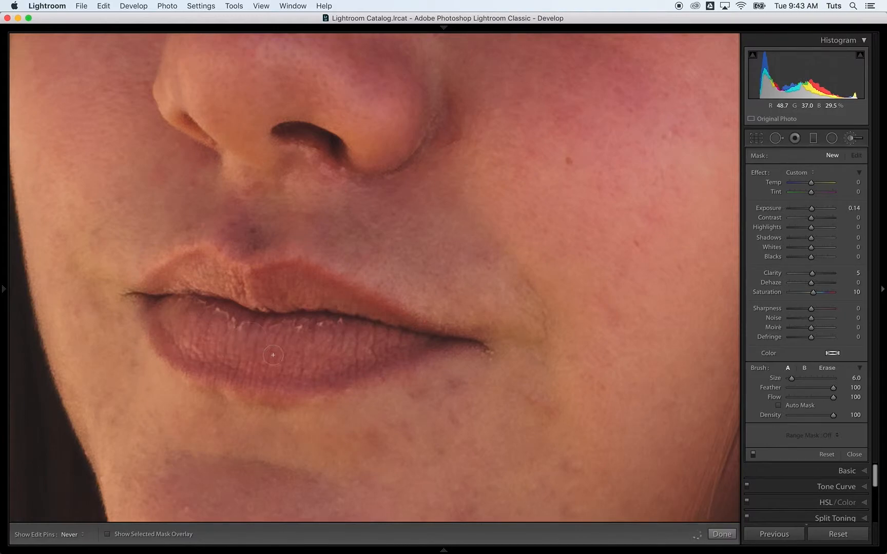
{"action": "mouse_move", "coordinate": [273, 355]}
{"action": "left_mouse_down"}
{"action": "mouse_move", "coordinate": [315, 363]}
{"action": "mouse_move", "coordinate": [390, 347]}
{"action": "mouse_move", "coordinate": [369, 363]}
{"action": "mouse_move", "coordinate": [295, 366]}
{"action": "left_mouse_up"}
{"action": "mouse_move", "coordinate": [180, 350]}
{"action": "left_mouse_down"}
{"action": "mouse_move", "coordinate": [160, 320]}
{"action": "mouse_move", "coordinate": [164, 295]}
{"action": "mouse_move", "coordinate": [178, 283]}
{"action": "mouse_move", "coordinate": [328, 294]}
{"action": "mouse_move", "coordinate": [451, 344]}
{"action": "mouse_move", "coordinate": [409, 337]}
{"action": "left_mouse_up"}
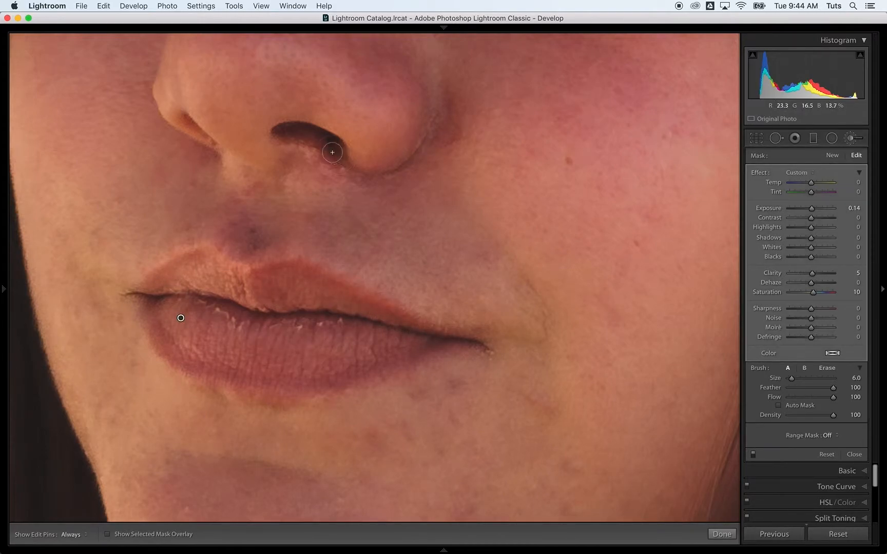
Step: Start a new brush mask for the hair with reset effect values and set its Highlights to 30
{"action": "key", "text": "z"}
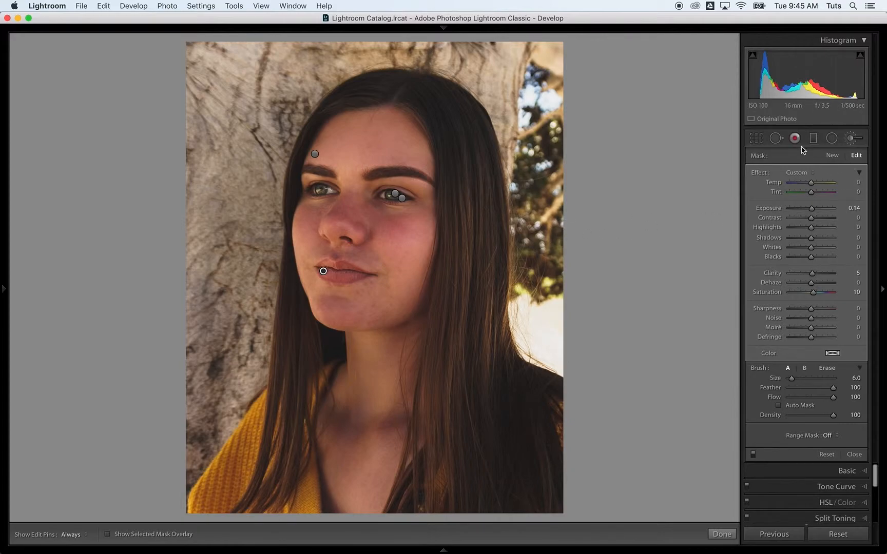
{"action": "left_click", "coordinate": [831, 156]}
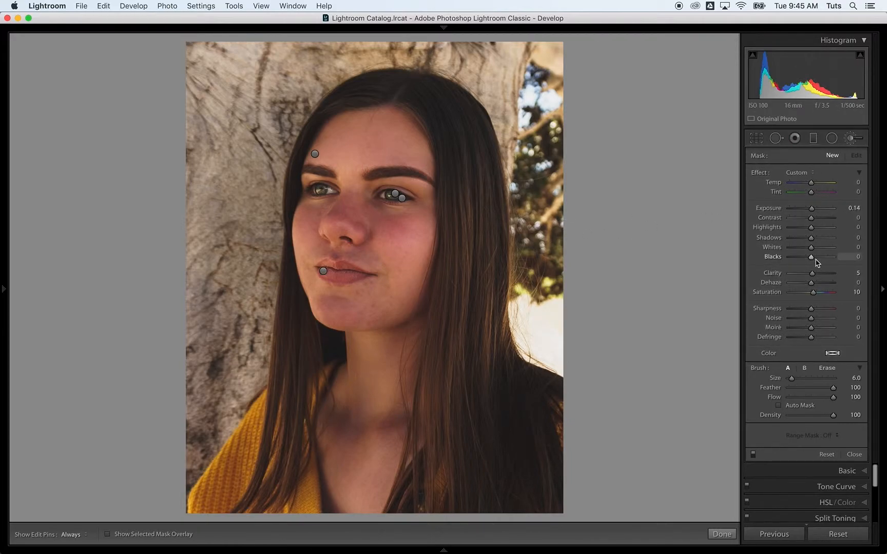
{"action": "double_click", "coordinate": [760, 174]}
{"action": "left_click_drag", "start_coordinate": [810, 227], "coordinate": [818, 229]}
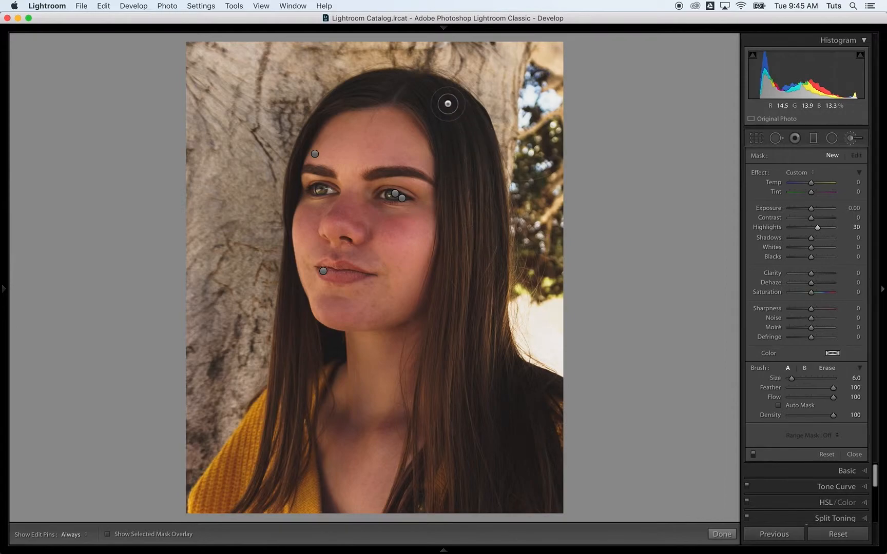
Step: Paint the highlight boost over the subject's hair and raise the mask's Highlights to 47
{"action": "key", "text": "h"}
{"action": "mouse_move", "coordinate": [454, 385]}
{"action": "left_mouse_down"}
{"action": "mouse_move", "coordinate": [473, 443]}
{"action": "mouse_move", "coordinate": [458, 344]}
{"action": "mouse_move", "coordinate": [486, 489]}
{"action": "mouse_move", "coordinate": [503, 441]}
{"action": "mouse_move", "coordinate": [497, 396]}
{"action": "mouse_move", "coordinate": [493, 435]}
{"action": "left_mouse_up"}
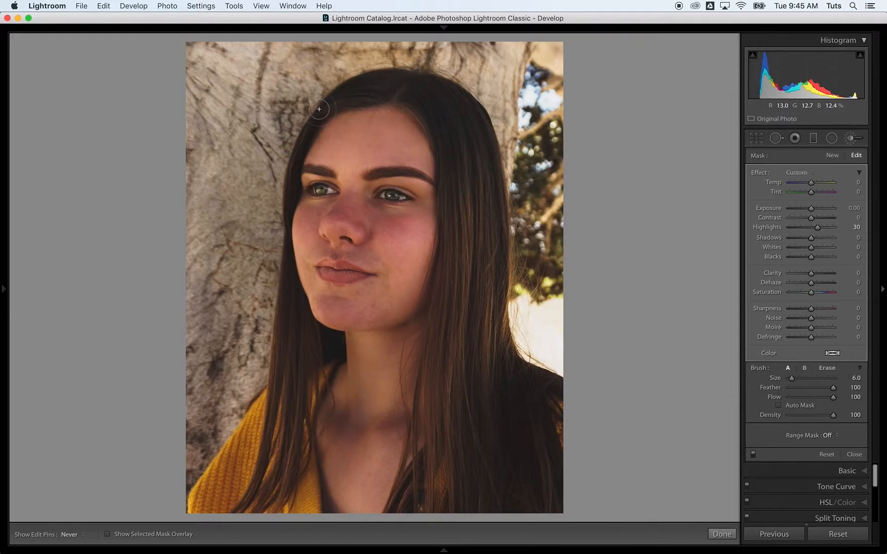
{"action": "key", "text": "h"}
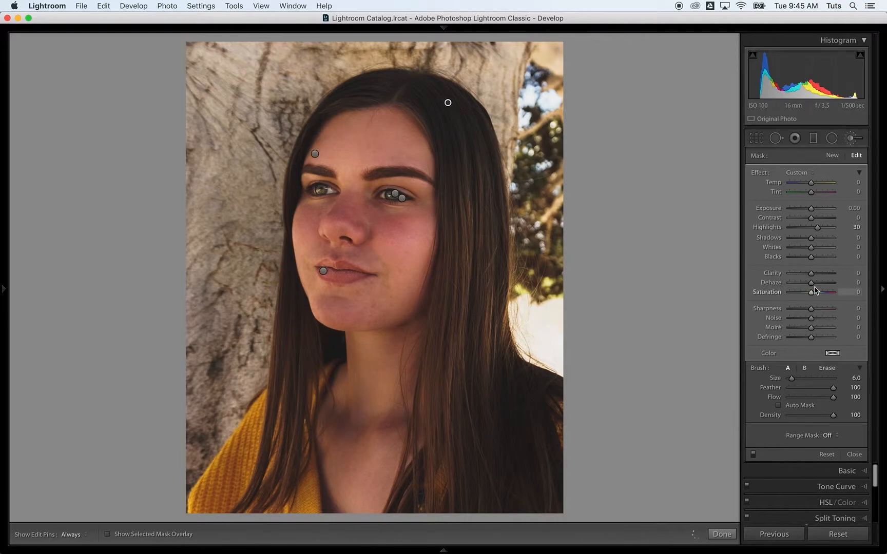
{"action": "mouse_move", "coordinate": [819, 228]}
{"action": "left_mouse_down"}
{"action": "mouse_move", "coordinate": [828, 230]}
{"action": "mouse_move", "coordinate": [790, 231]}
{"action": "mouse_move", "coordinate": [824, 235]}
{"action": "left_mouse_up"}
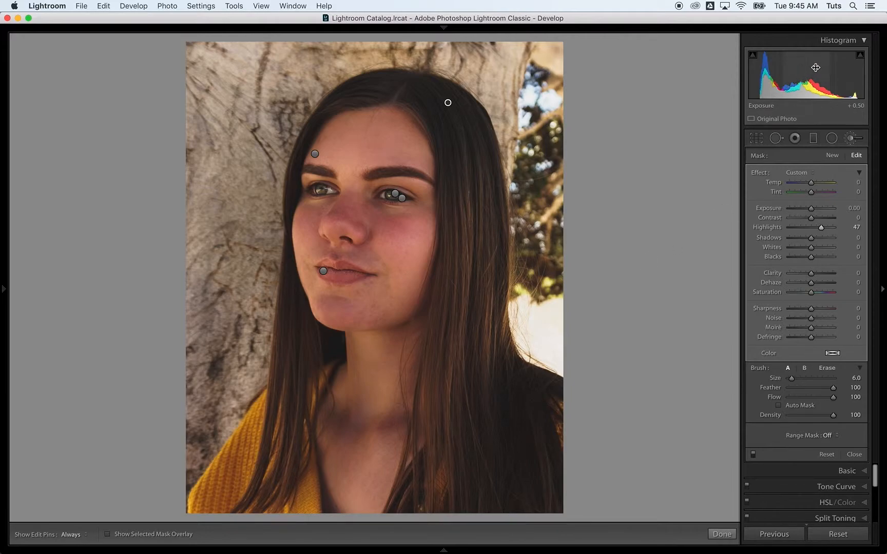
Step: Close the adjustment brush and compare the whole portrait with its before view
{"action": "left_click", "coordinate": [854, 138]}
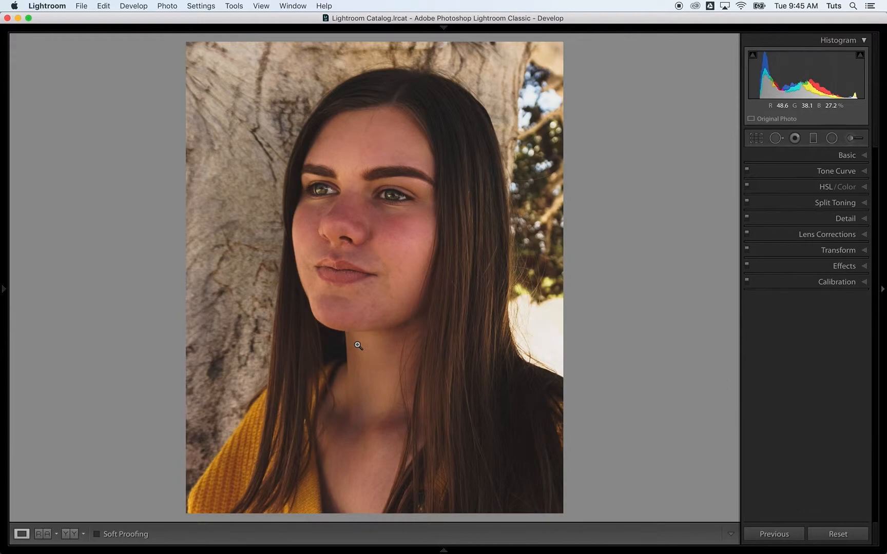
{"action": "key", "text": "backslash"}
{"action": "key", "text": "backslash"}
Step: Create a radial filter with reset effect values and fit its ellipse around the subject's head and upper chest
{"action": "left_click", "coordinate": [831, 141]}
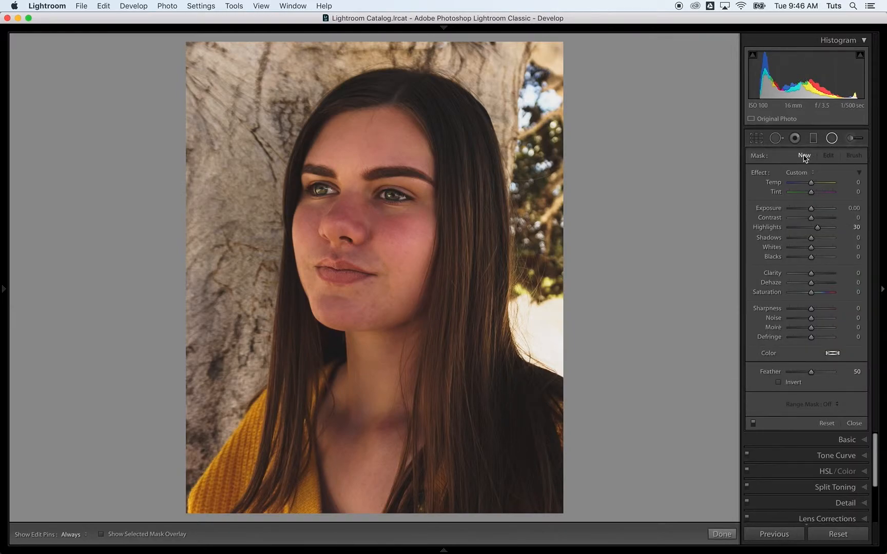
{"action": "double_click", "coordinate": [757, 175]}
{"action": "left_click_drag", "start_coordinate": [283, 76], "coordinate": [401, 272]}
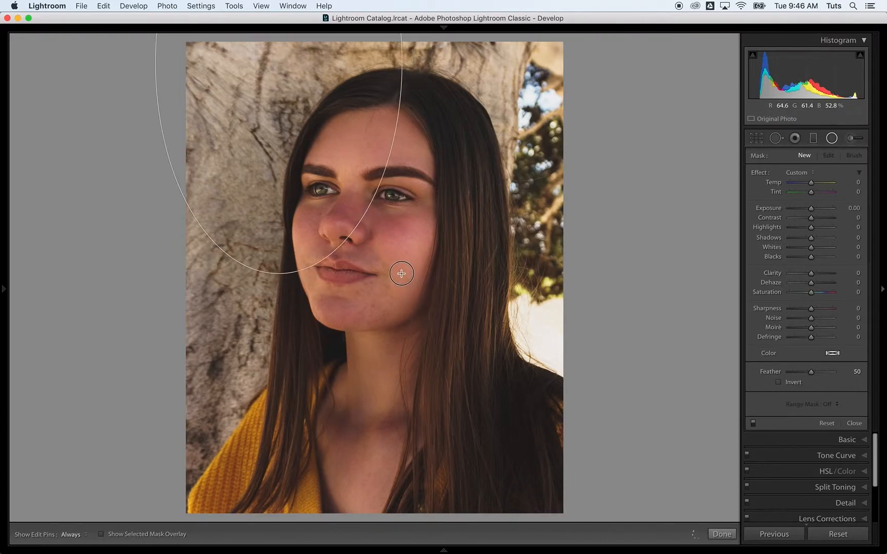
{"action": "left_click_drag", "start_coordinate": [246, 105], "coordinate": [342, 259]}
{"action": "left_click_drag", "start_coordinate": [512, 246], "coordinate": [534, 246]}
{"action": "left_click_drag", "start_coordinate": [401, 195], "coordinate": [406, 205]}
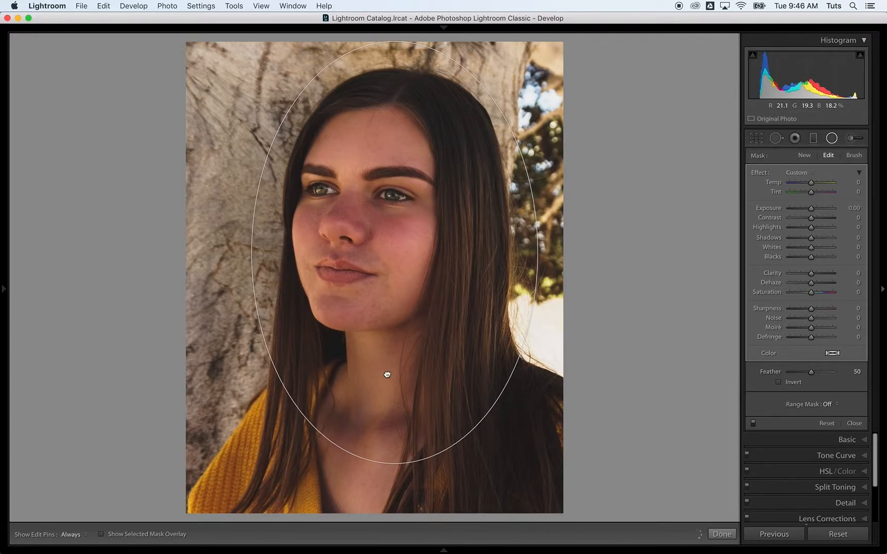
{"action": "left_click_drag", "start_coordinate": [395, 464], "coordinate": [376, 452]}
{"action": "left_click_drag", "start_coordinate": [462, 340], "coordinate": [456, 329]}
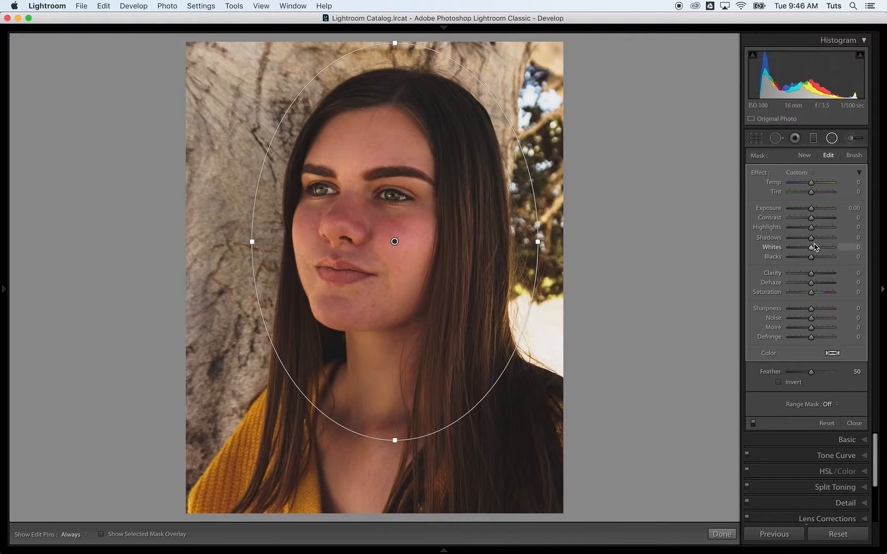
Step: Try a Clarity of -66 on the radial filter and preview the effect with its mask inverted
{"action": "left_click_drag", "start_coordinate": [812, 277], "coordinate": [798, 279]}
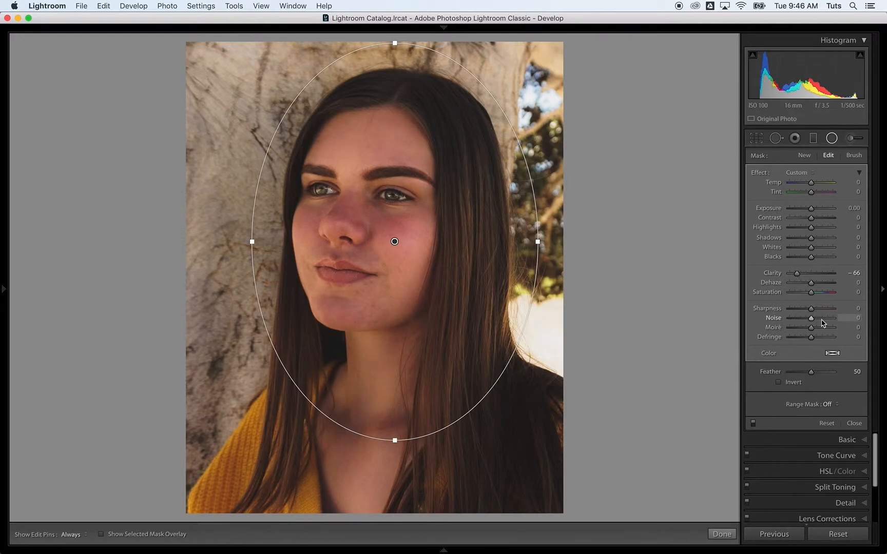
{"action": "left_click", "coordinate": [779, 383]}
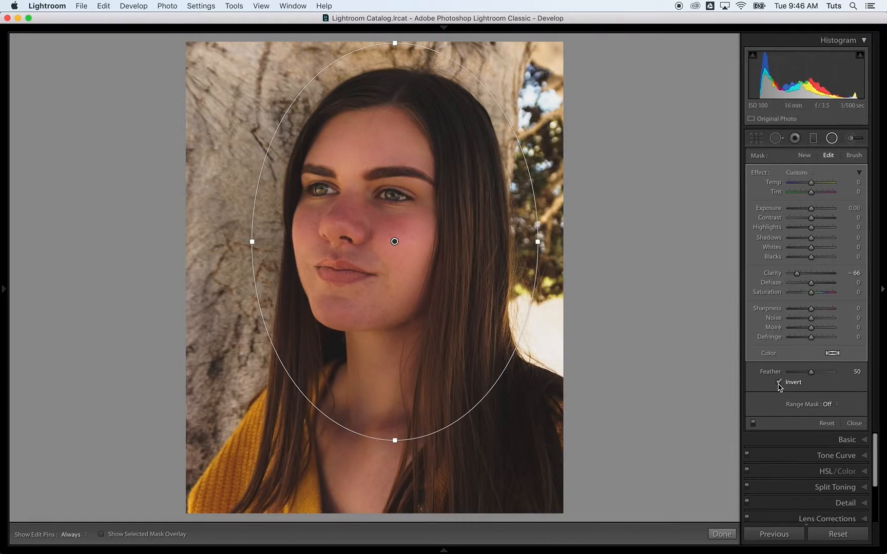
{"action": "left_click", "coordinate": [779, 383]}
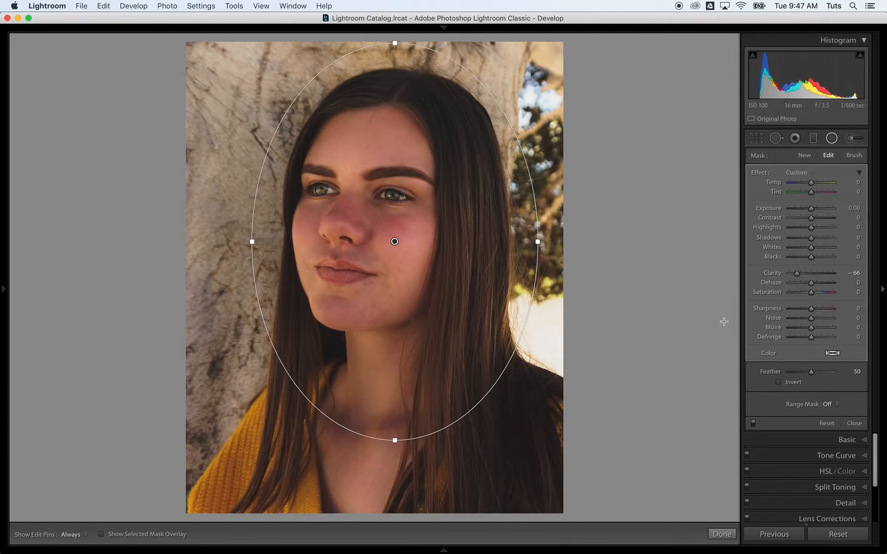
Step: Set the radial filter's Clarity to -100 and Exposure to -0.30, and compare the portrait with its before view
{"action": "left_click_drag", "start_coordinate": [797, 274], "coordinate": [785, 275]}
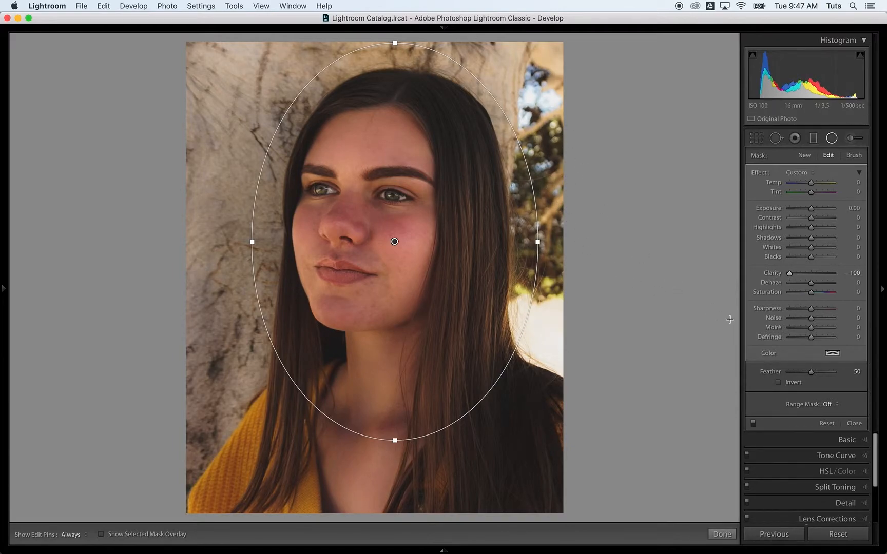
{"action": "left_click_drag", "start_coordinate": [811, 210], "coordinate": [810, 212]}
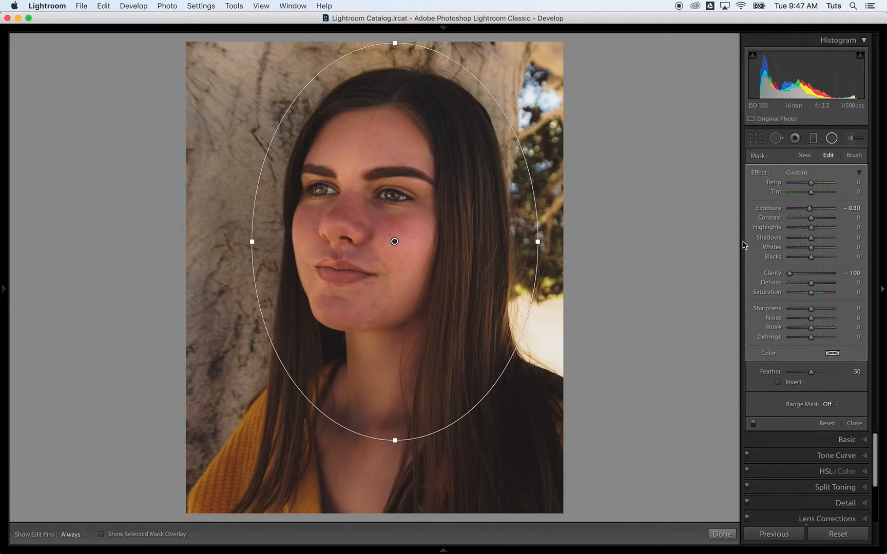
{"action": "key", "text": "backslash"}
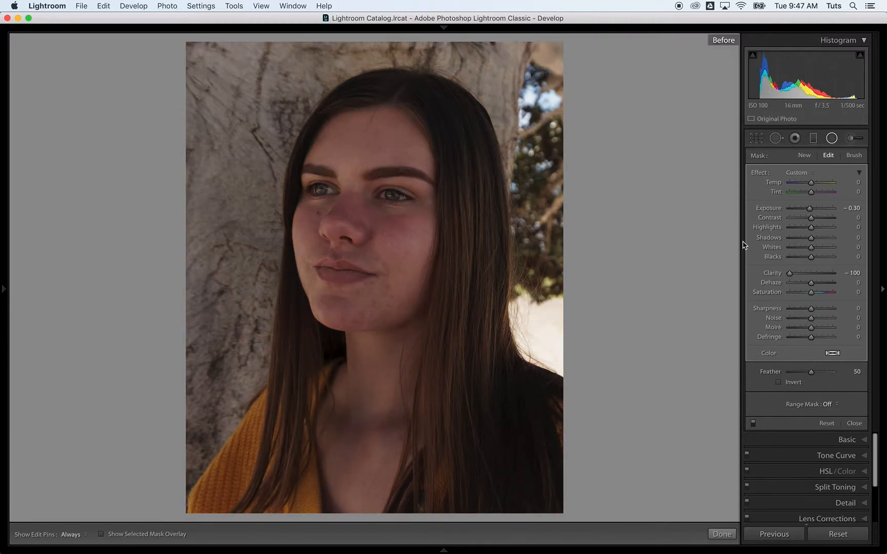
{"action": "key", "text": "backslash"}
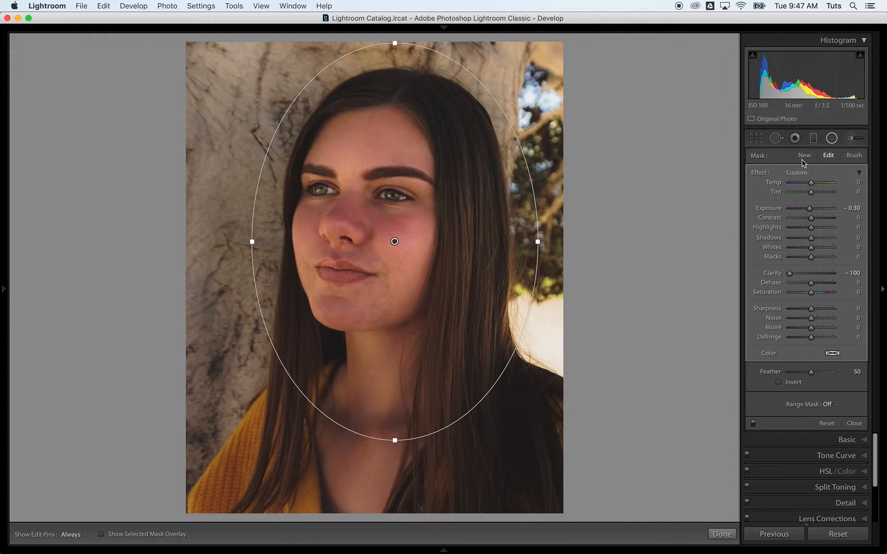
Step: Create a second radial filter and fit its ellipse closely around the subject's head and neck
{"action": "left_click", "coordinate": [804, 155]}
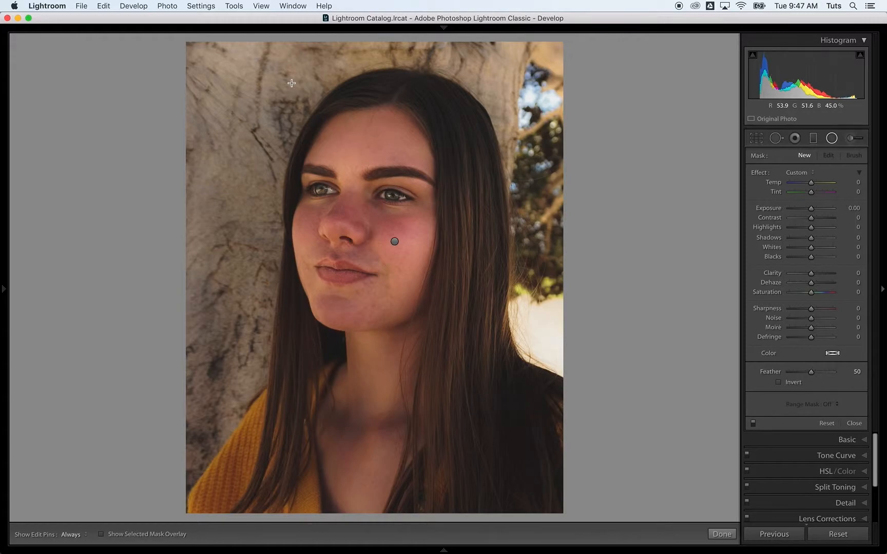
{"action": "left_click_drag", "start_coordinate": [311, 126], "coordinate": [448, 340]}
{"action": "left_click_drag", "start_coordinate": [272, 139], "coordinate": [384, 228]}
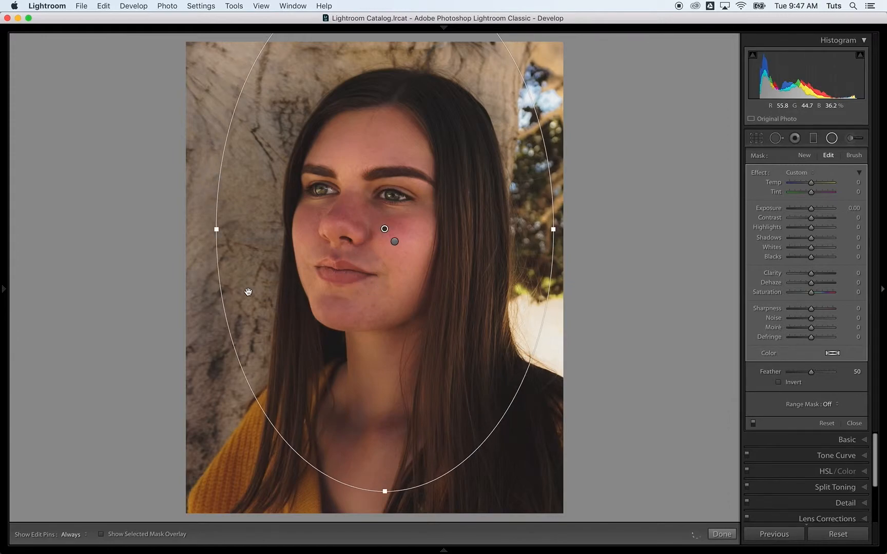
{"action": "left_click_drag", "start_coordinate": [385, 491], "coordinate": [385, 409]}
{"action": "left_click_drag", "start_coordinate": [214, 230], "coordinate": [244, 227]}
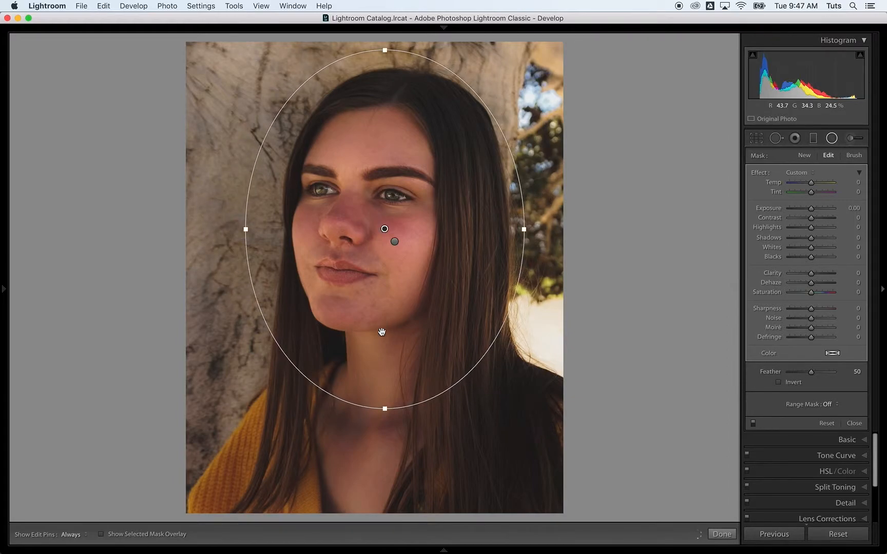
{"action": "left_click_drag", "start_coordinate": [385, 409], "coordinate": [385, 397]}
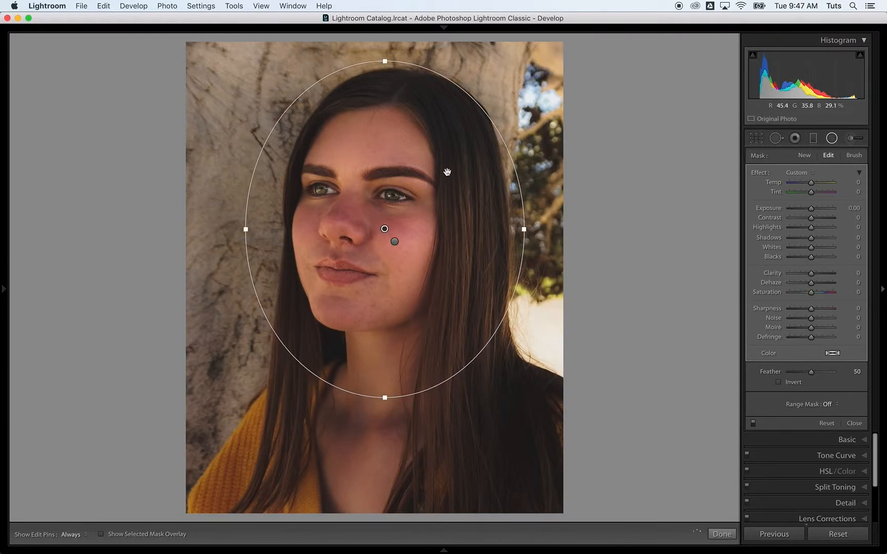
{"action": "left_click_drag", "start_coordinate": [386, 56], "coordinate": [386, 44]}
{"action": "left_click_drag", "start_coordinate": [398, 162], "coordinate": [410, 156]}
Step: Invert the second radial filter's mask, set its Exposure to 0.24 and check the effect of the radial filters
{"action": "left_click", "coordinate": [776, 382]}
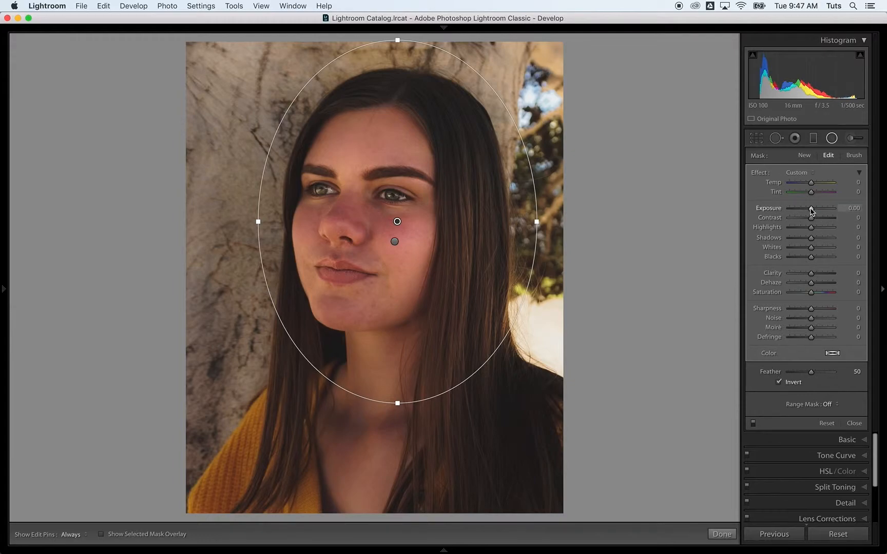
{"action": "left_click_drag", "start_coordinate": [811, 210], "coordinate": [814, 210]}
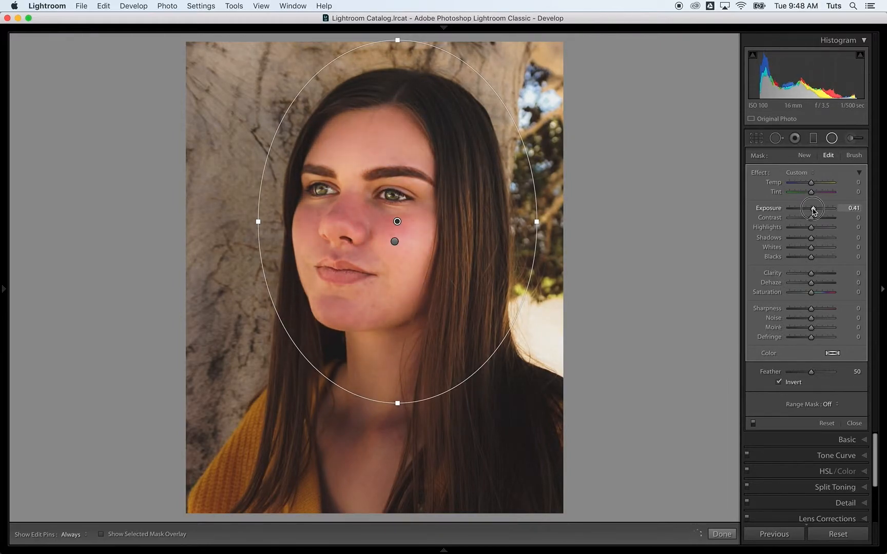
{"action": "left_click_drag", "start_coordinate": [813, 210], "coordinate": [813, 211]}
{"action": "left_click", "coordinate": [754, 424]}
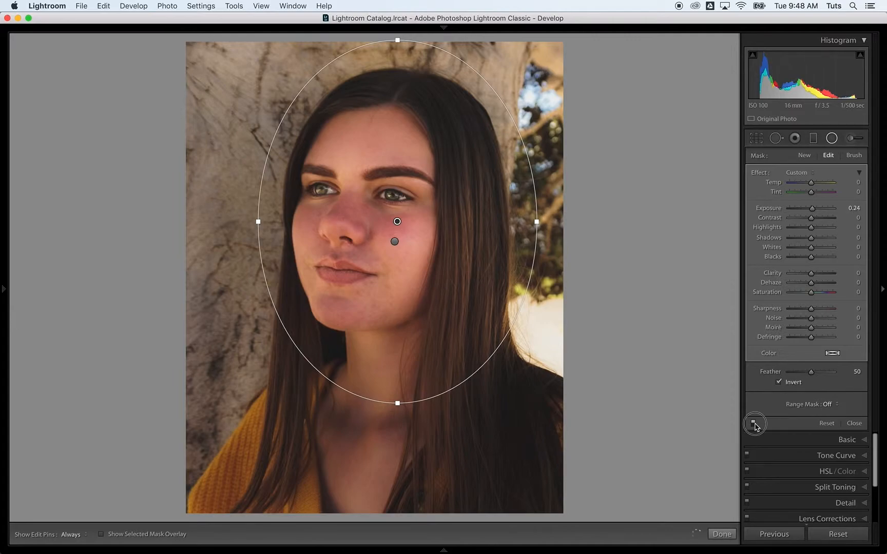
Step: Lower the second radial filter's Exposure to 0.15, finish editing the radial filters and compare the portrait with its before view
{"action": "left_click", "coordinate": [754, 424]}
{"action": "left_click_drag", "start_coordinate": [810, 210], "coordinate": [810, 210]}
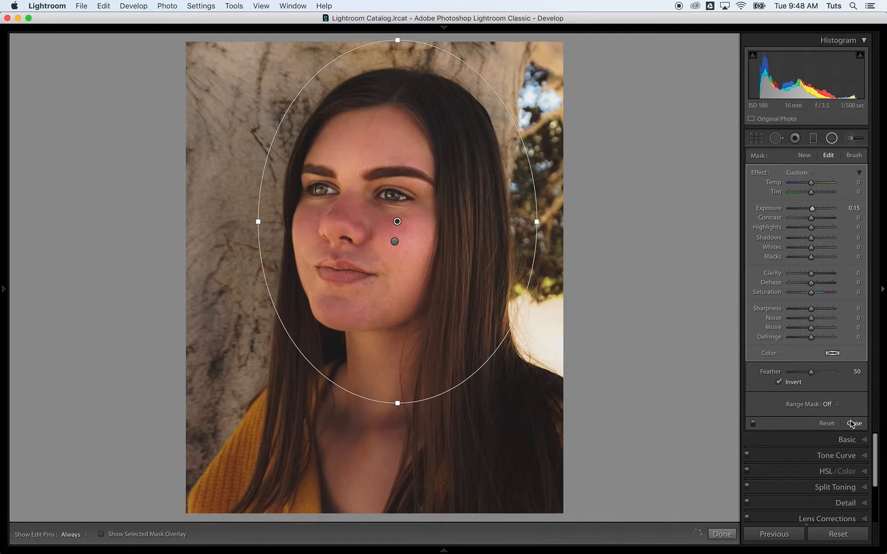
{"action": "left_click", "coordinate": [853, 423]}
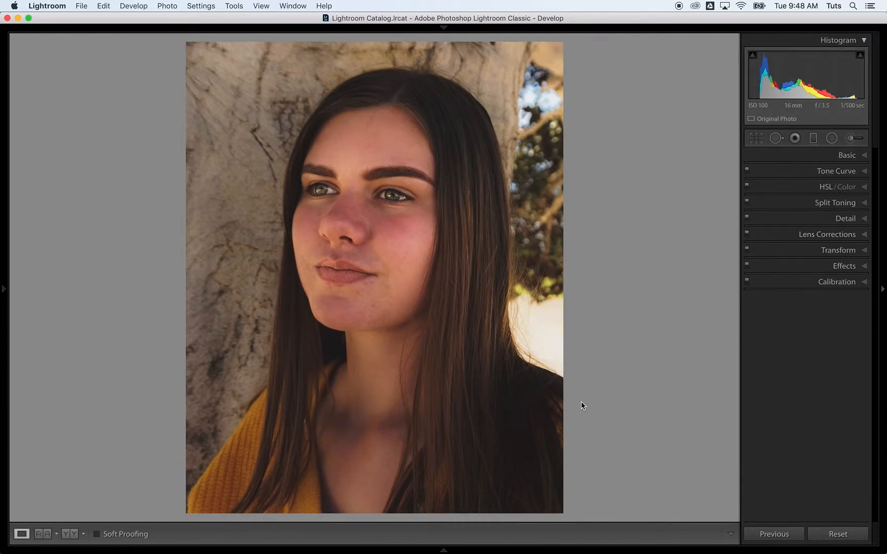
{"action": "key", "text": "backslash"}
{"action": "key", "text": "backslash"}
Step: Add a subtle dark post-crop vignette with an Amount of -20, keeping the Highlight Priority style
{"action": "left_click", "coordinate": [867, 267]}
{"action": "left_click", "coordinate": [811, 302]}
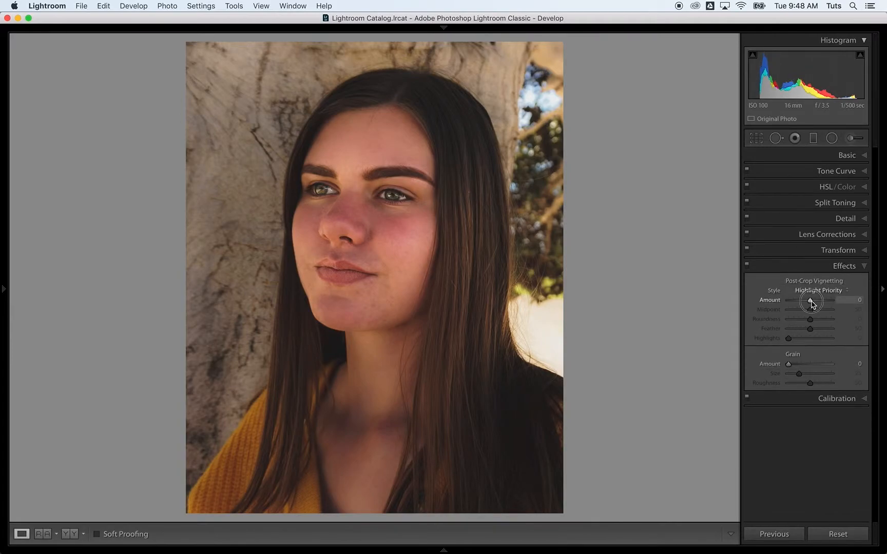
{"action": "left_click_drag", "start_coordinate": [811, 303], "coordinate": [807, 303]}
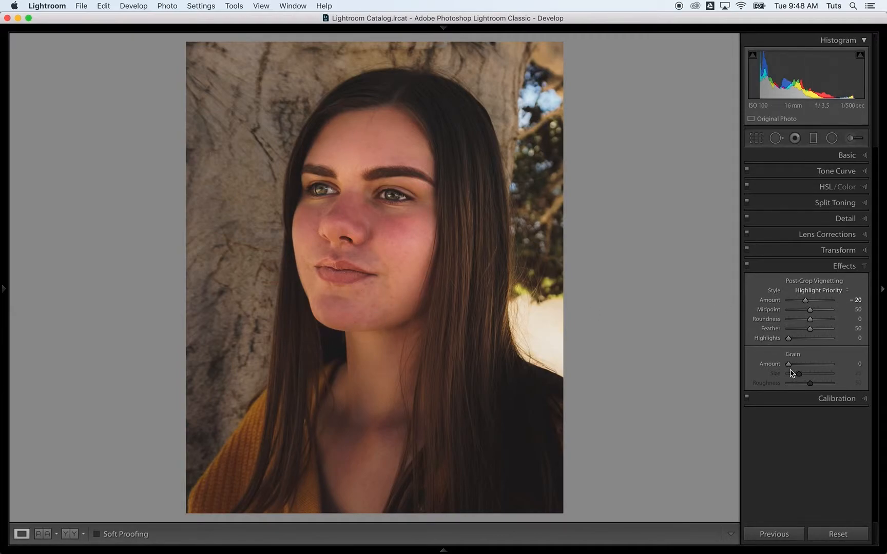
Step: Inspect the skin detail around the mouth up close and set the Luminance noise reduction to 1
{"action": "left_click", "coordinate": [865, 220]}
{"action": "left_click", "coordinate": [395, 284]}
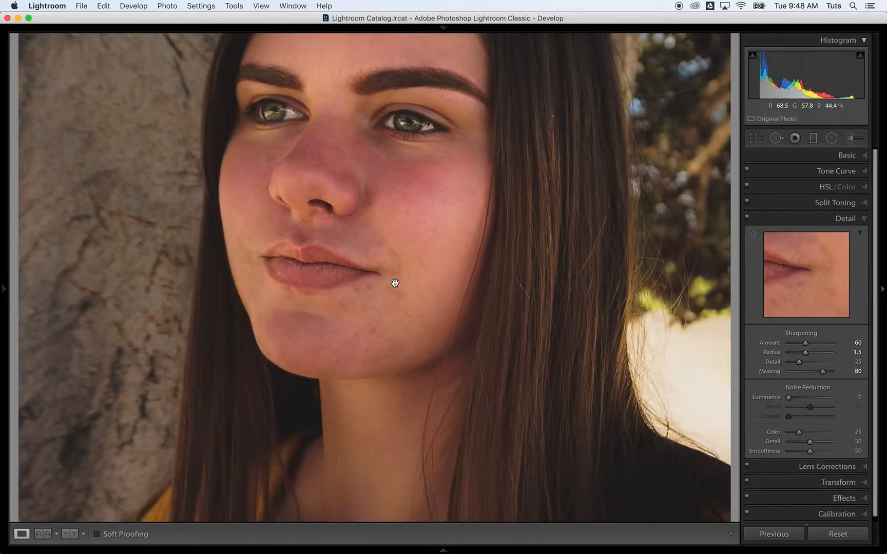
{"action": "left_click", "coordinate": [395, 283]}
{"action": "left_click", "coordinate": [395, 283]}
{"action": "left_click", "coordinate": [789, 398]}
{"action": "left_click_drag", "start_coordinate": [789, 399], "coordinate": [789, 397]}
{"action": "left_click", "coordinate": [860, 233]}
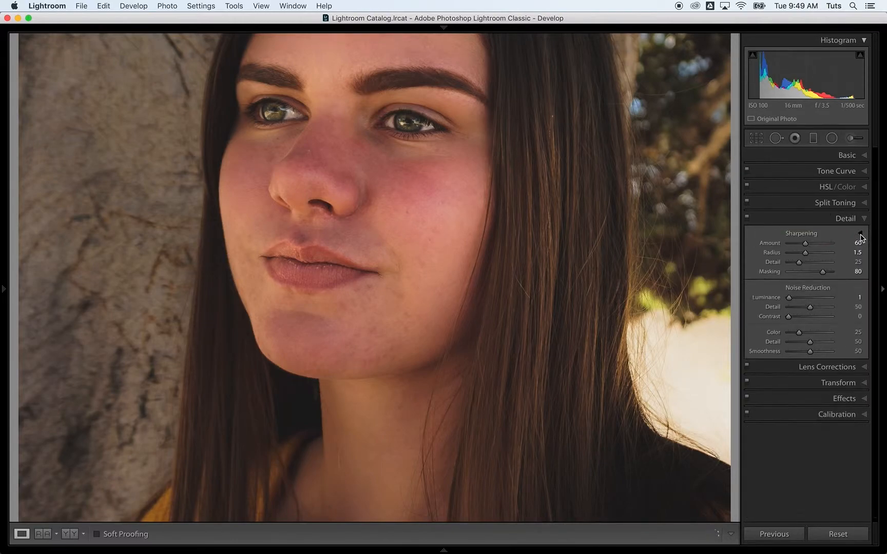
{"action": "left_click", "coordinate": [861, 234]}
{"action": "left_click", "coordinate": [864, 219]}
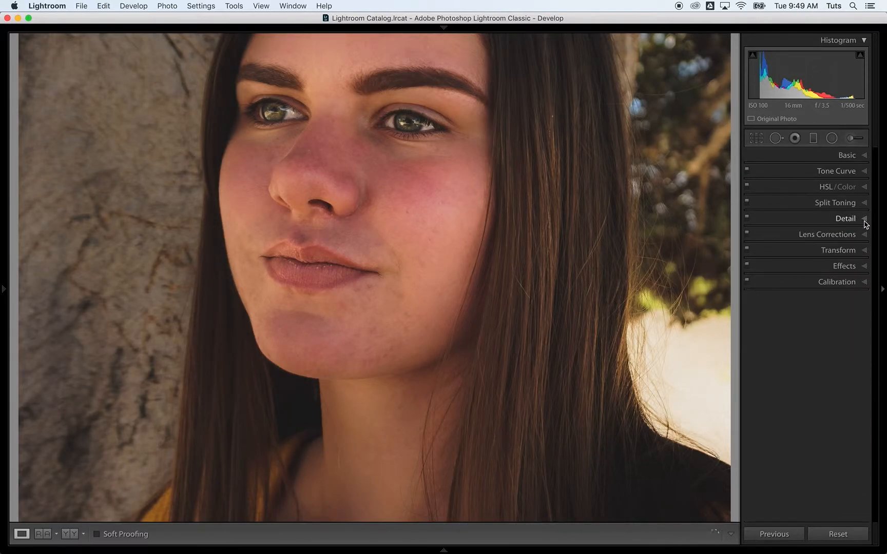
Step: Try darkening and brightening the skin's red and orange tones with targeted Luminance adjustments on the cheek, and reset all Luminance values
{"action": "left_click", "coordinate": [867, 188]}
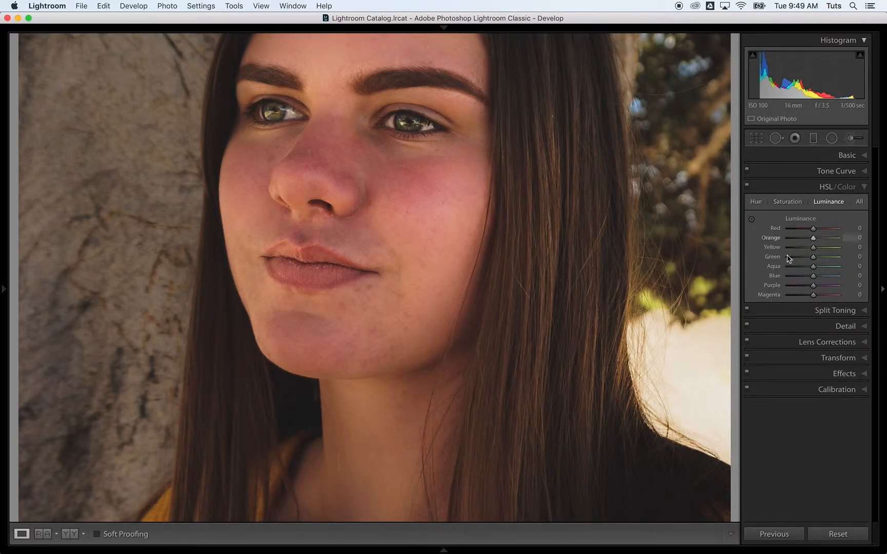
{"action": "scroll", "coordinate": [519, 252], "scroll_direction": "up", "scroll_amount": 3}
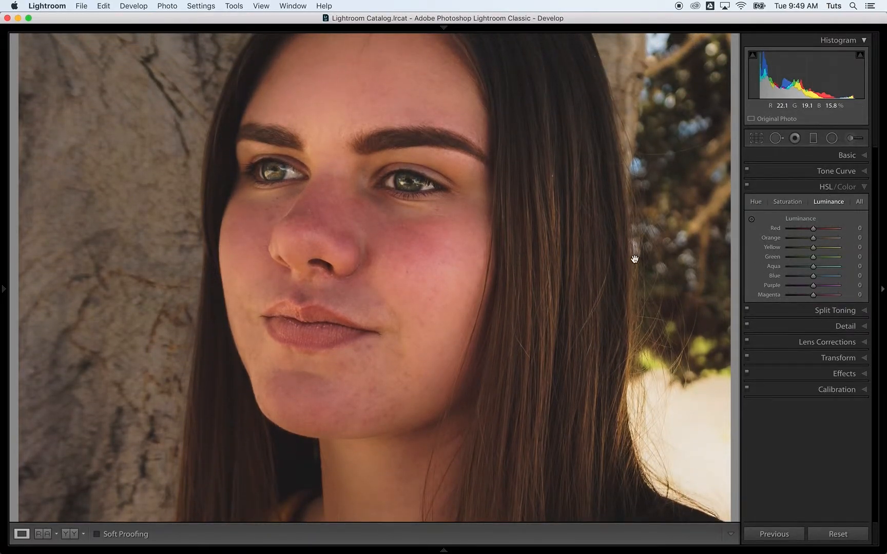
{"action": "left_click", "coordinate": [752, 219]}
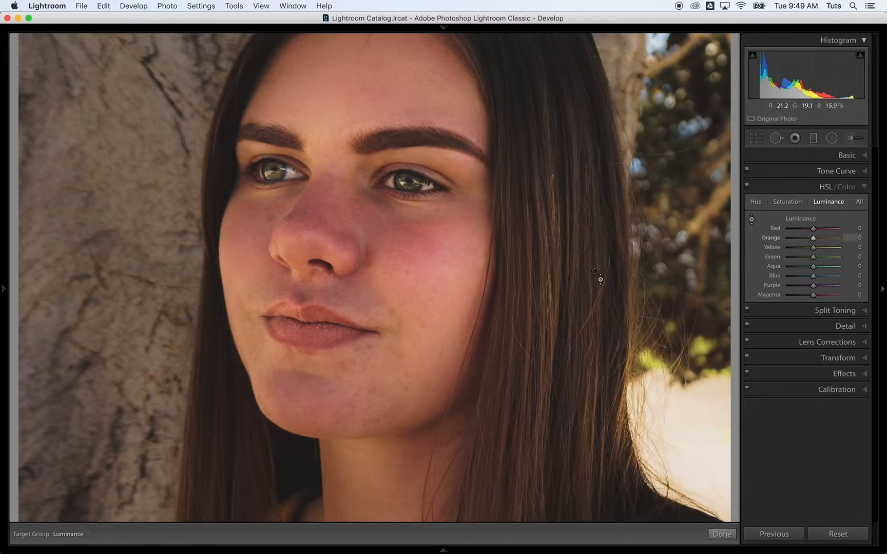
{"action": "left_click_drag", "start_coordinate": [434, 282], "coordinate": [434, 310]}
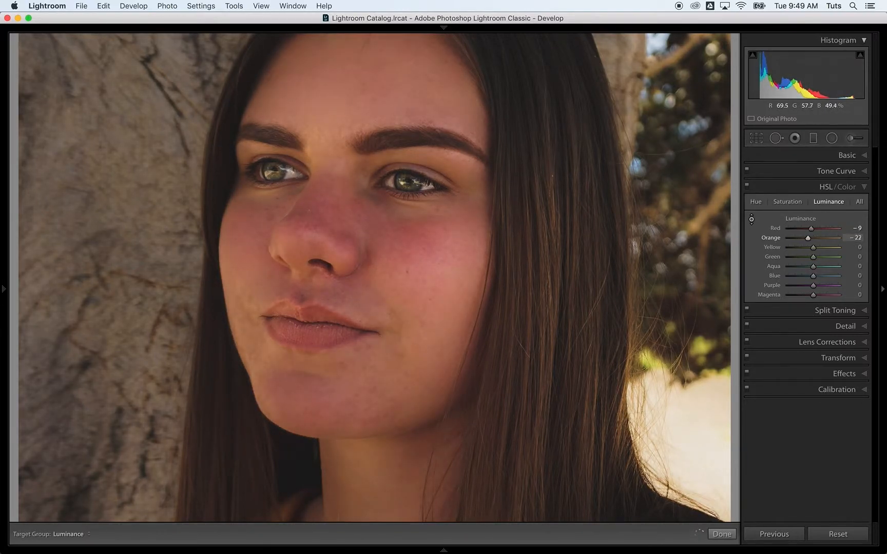
{"action": "left_click_drag", "start_coordinate": [435, 305], "coordinate": [434, 303]}
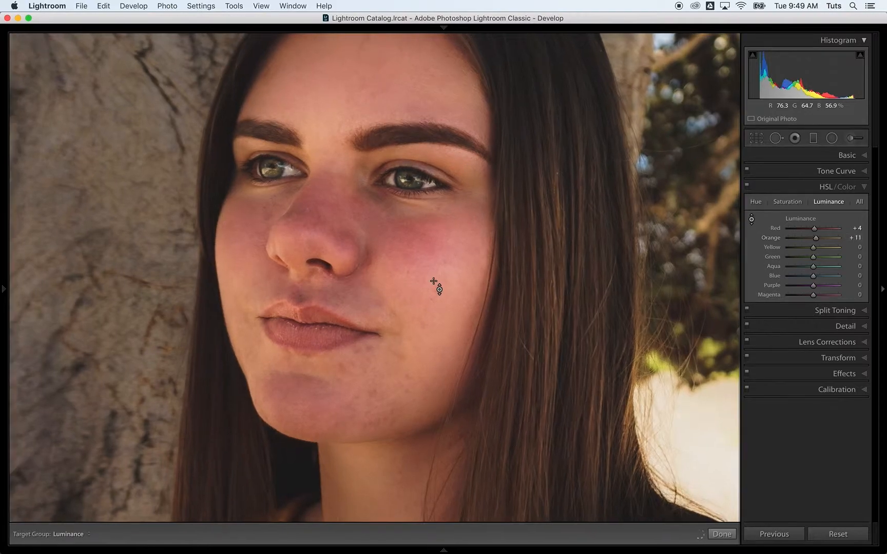
{"action": "key", "text": "z"}
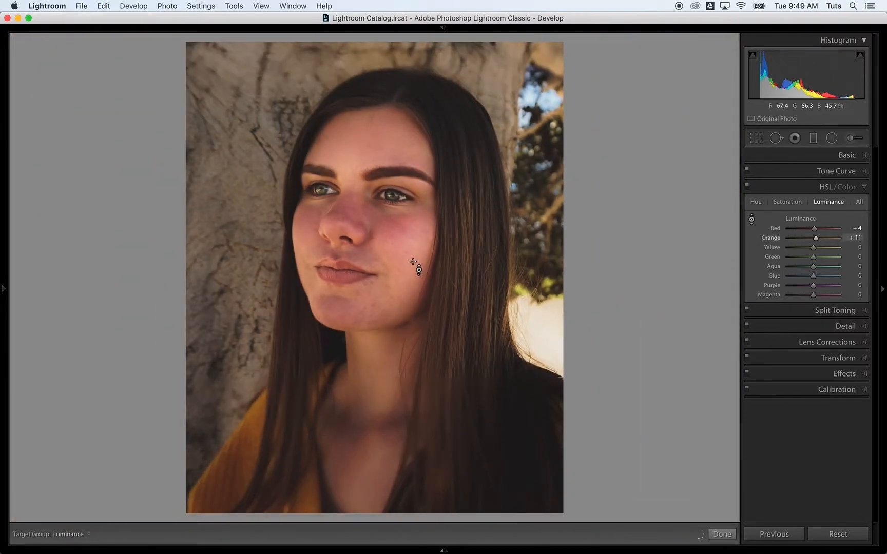
{"action": "left_click_drag", "start_coordinate": [393, 244], "coordinate": [393, 212]}
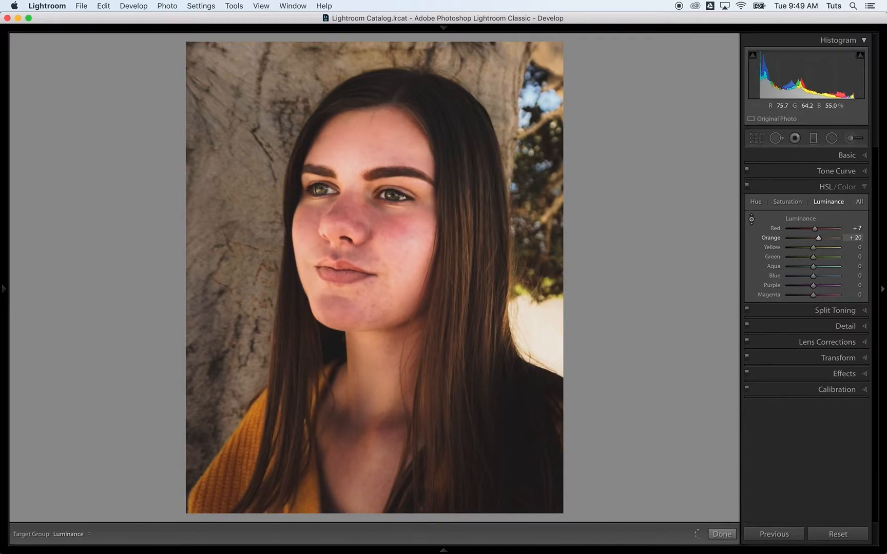
{"action": "mouse_move", "coordinate": [393, 266]}
{"action": "left_mouse_down"}
{"action": "mouse_move", "coordinate": [393, 296]}
{"action": "mouse_move", "coordinate": [392, 255]}
{"action": "left_mouse_up"}
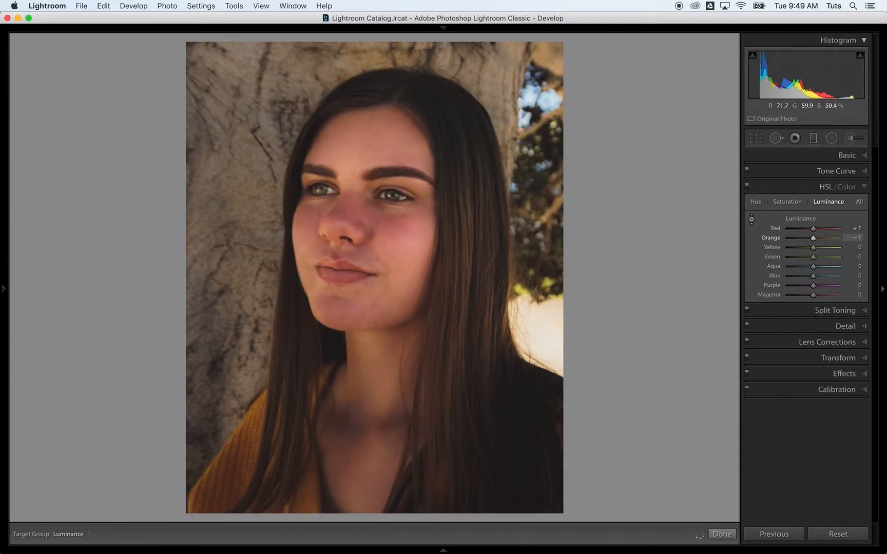
{"action": "left_click_drag", "start_coordinate": [392, 250], "coordinate": [393, 257]}
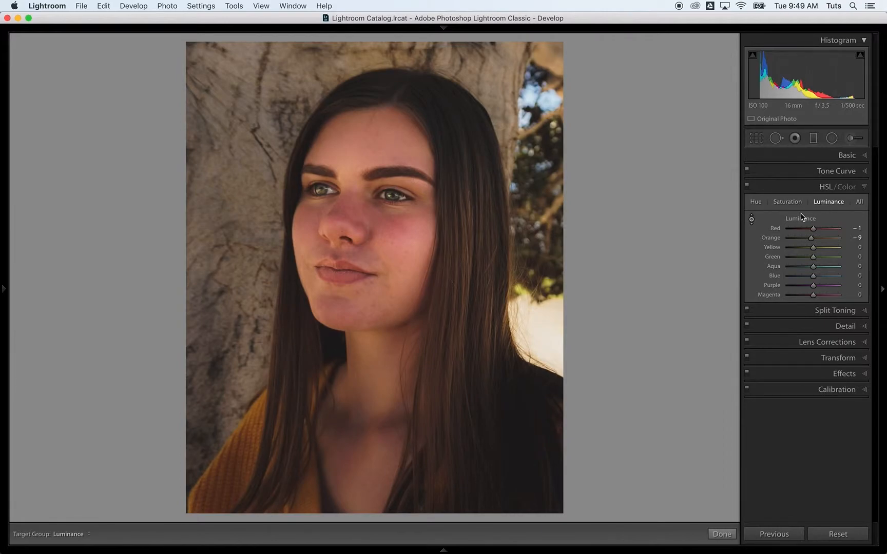
{"action": "double_click", "coordinate": [800, 222]}
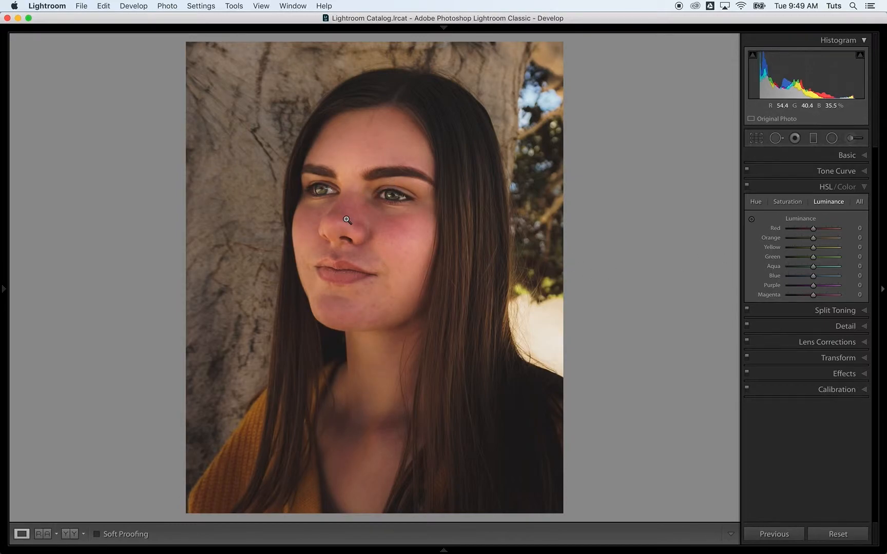
Step: Compare the finished portrait with its before view
{"action": "key", "text": "backslash"}
{"action": "key", "text": "backslash"}
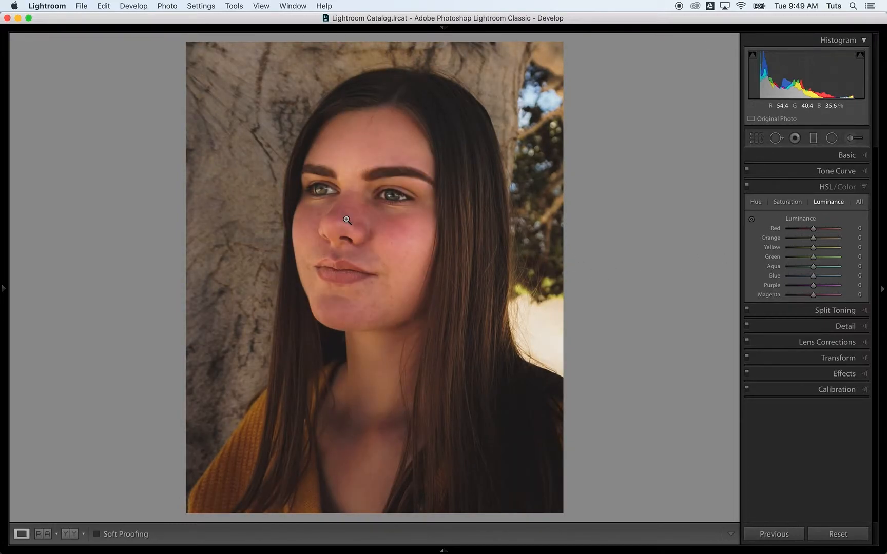